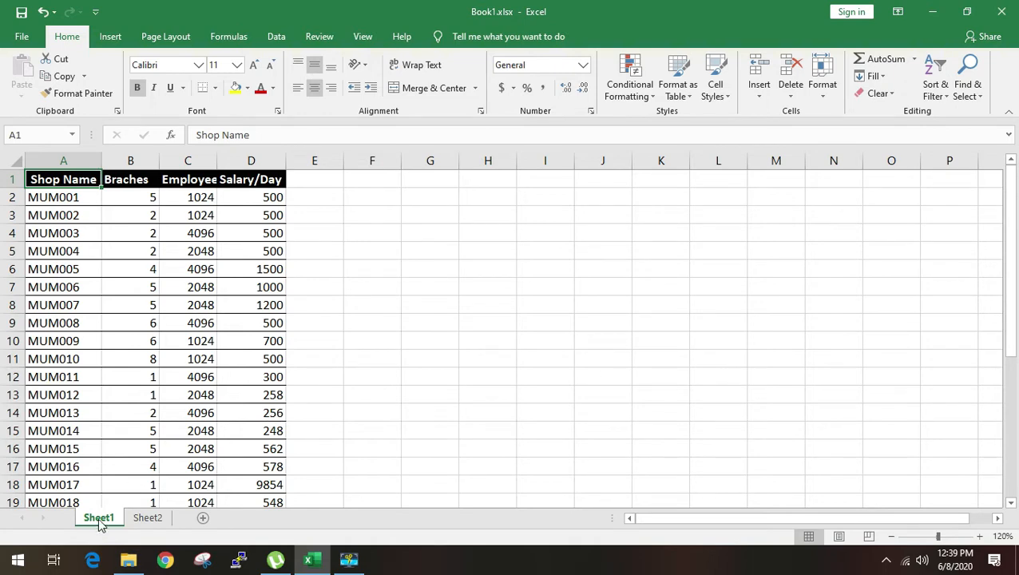
# Compare the shop names and column headers of the tables on Sheet1 and Sheet2
pyautogui.click(146, 517)
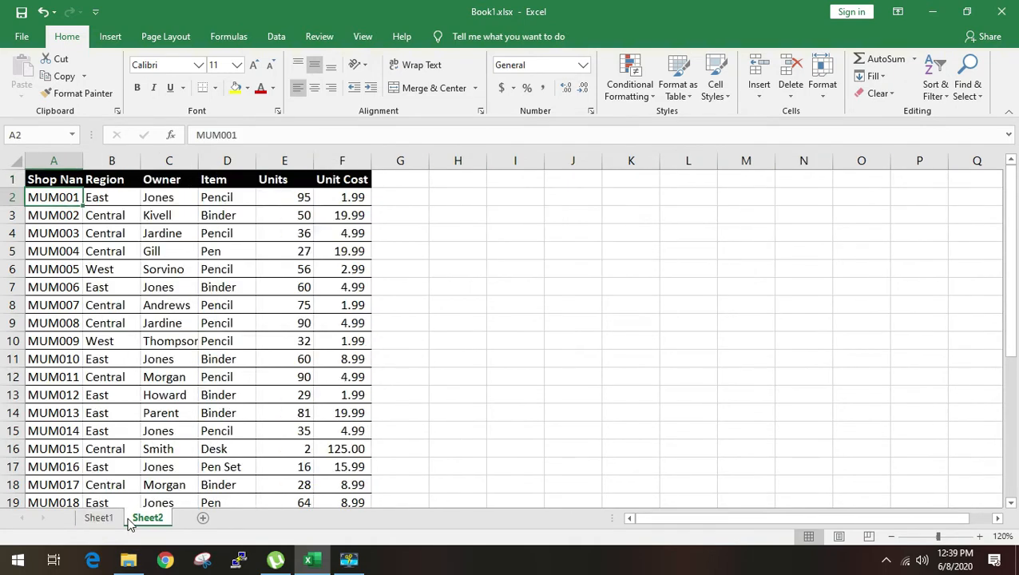
pyautogui.click(108, 519)
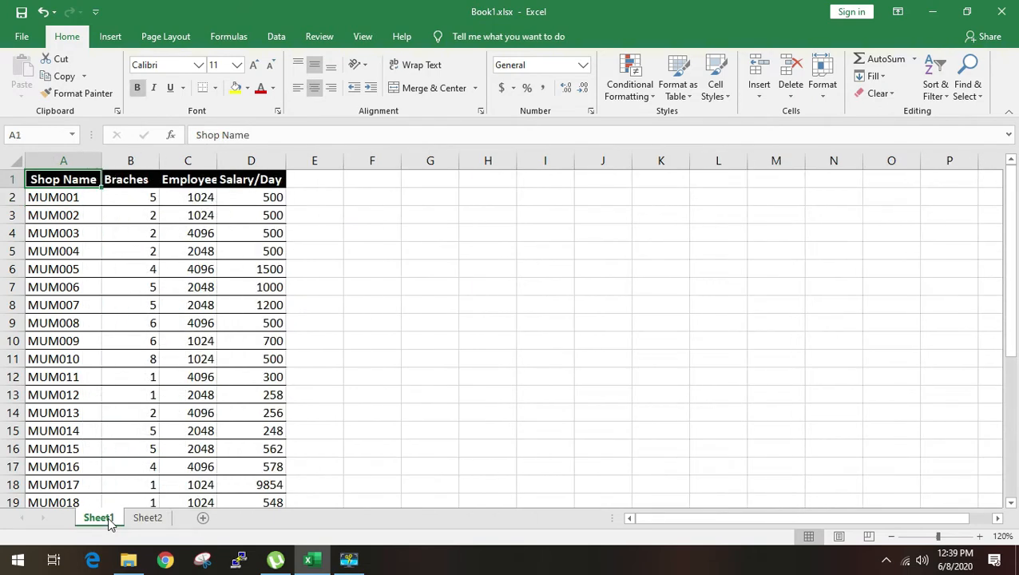
pyautogui.click(60, 198)
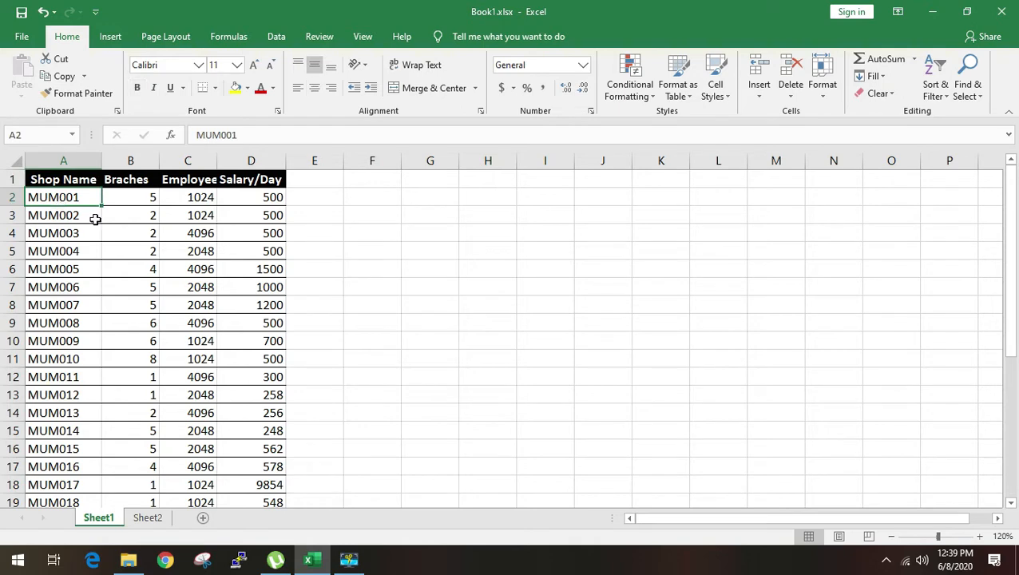
pyautogui.scroll(-3, 75, 315)
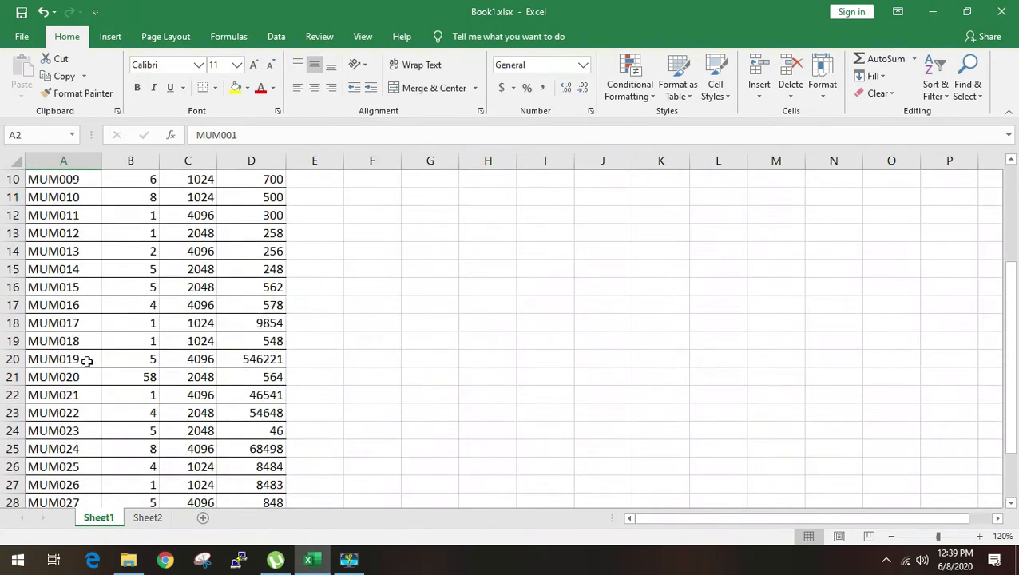
pyautogui.click(146, 521)
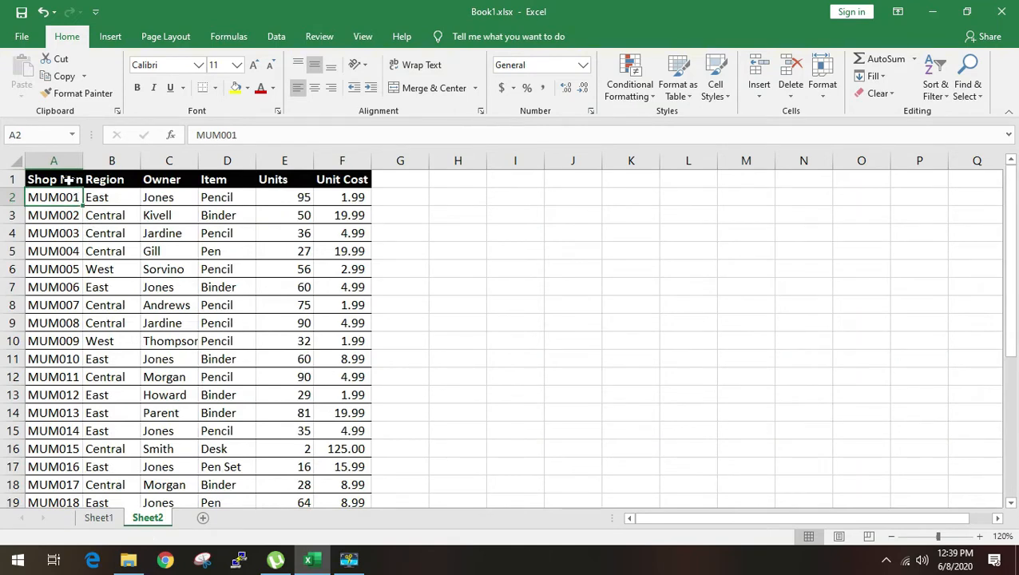
pyautogui.moveTo(73, 177); pyautogui.dragTo(74, 268)
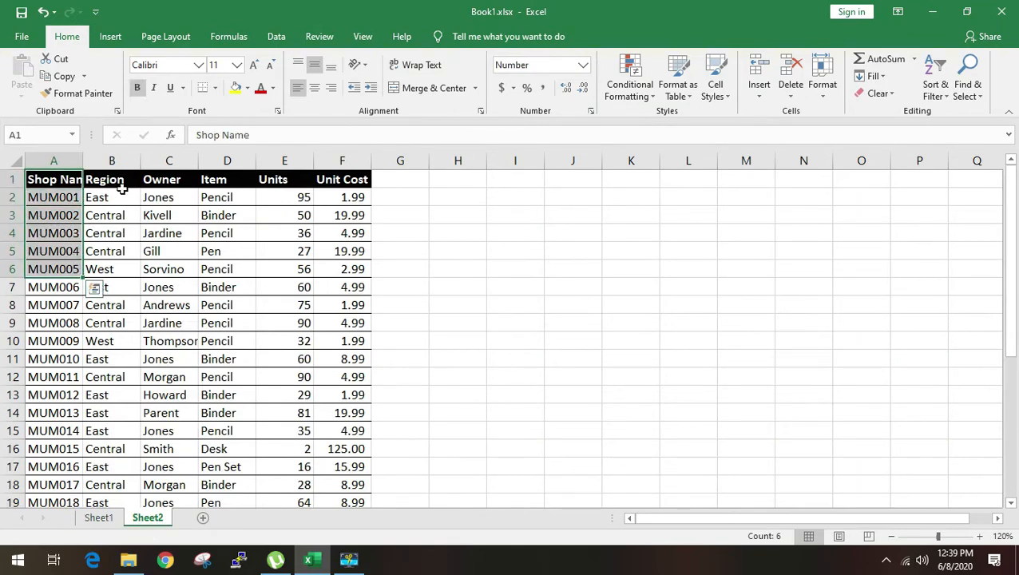
pyautogui.moveTo(120, 184); pyautogui.dragTo(345, 181)
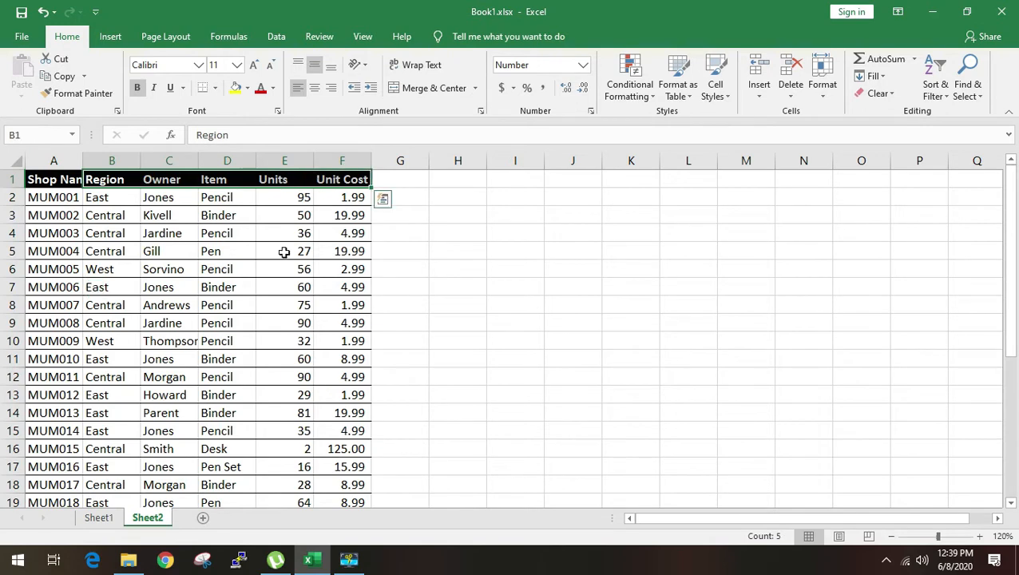
pyautogui.click(98, 518)
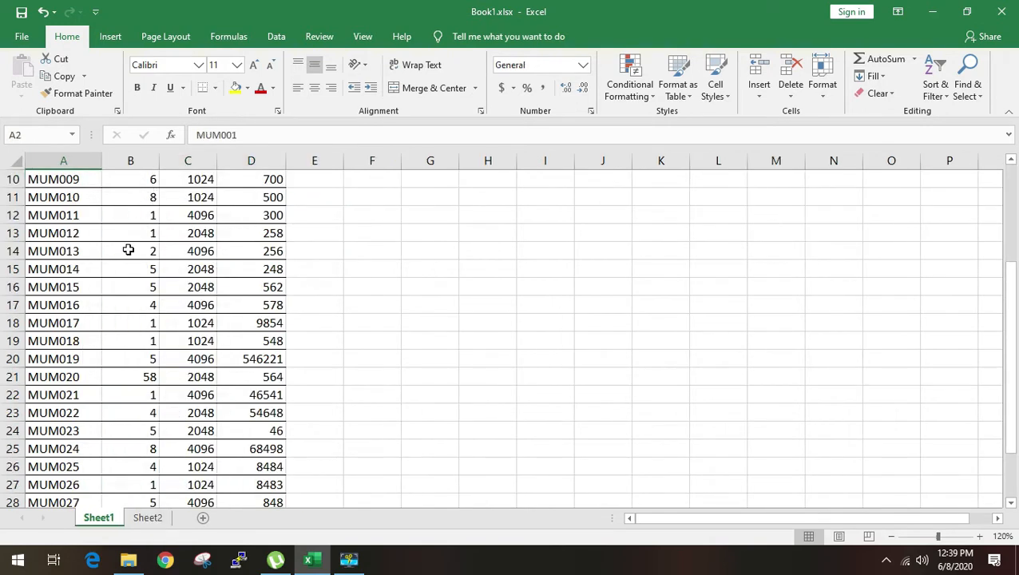
pyautogui.scroll(3, 134, 240)
pyautogui.moveTo(142, 179); pyautogui.dragTo(267, 180)
# Examine the Owner, Item, Units and Region columns on Sheet2 and check which of them Sheet1 lacks
pyautogui.click(142, 521)
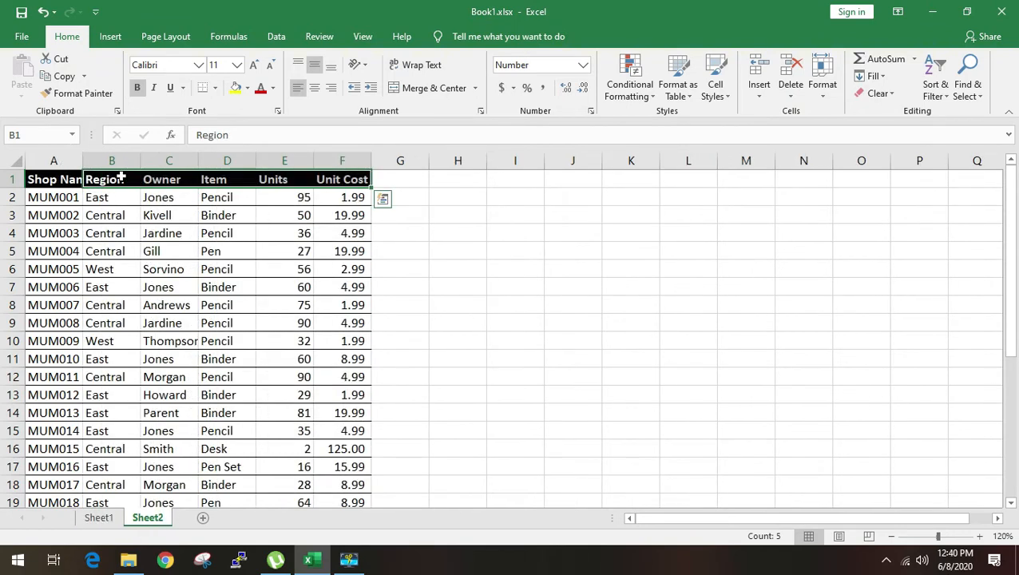
pyautogui.click(152, 177)
pyautogui.click(211, 180)
pyautogui.click(273, 177)
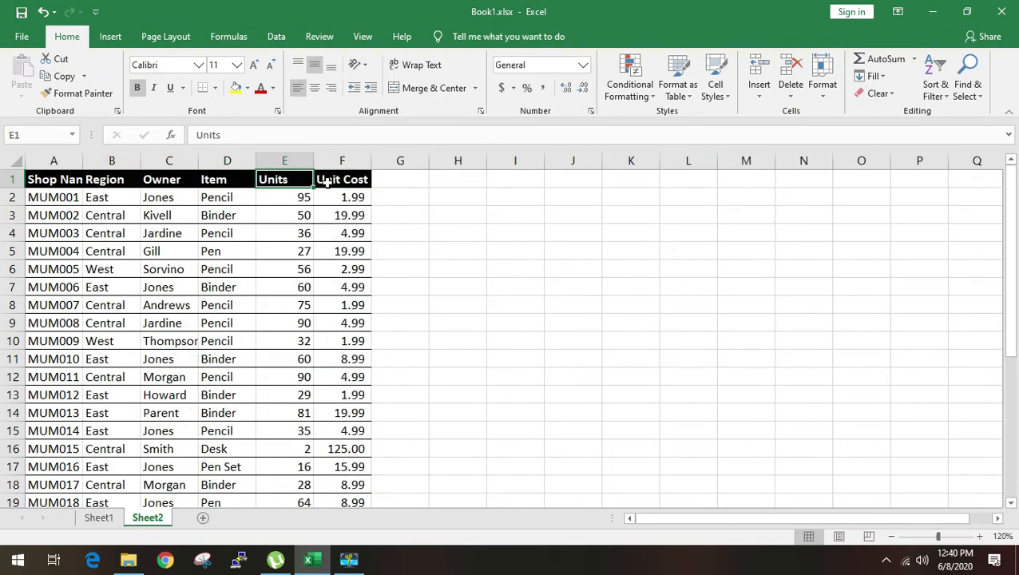
pyautogui.click(96, 520)
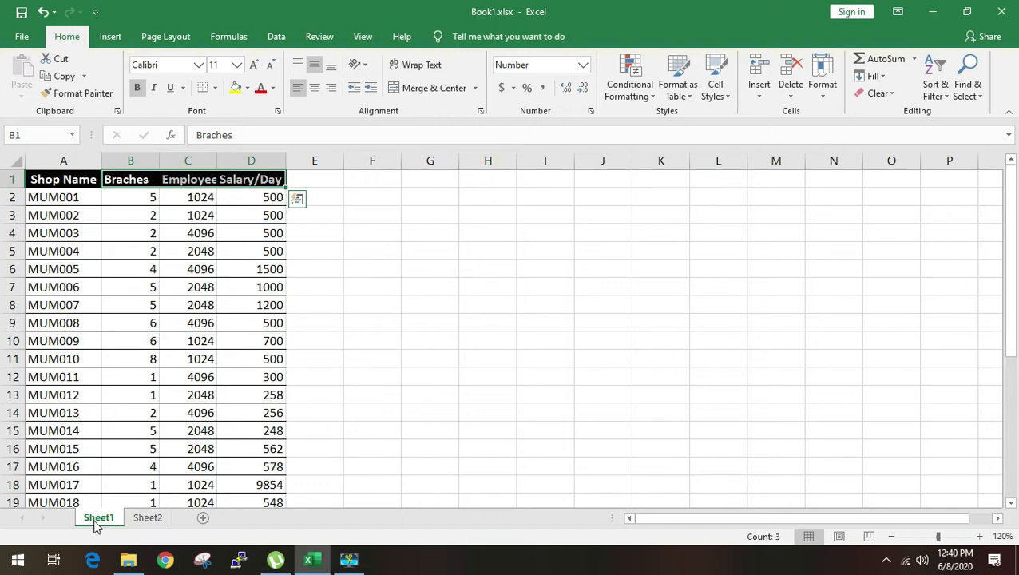
pyautogui.click(155, 520)
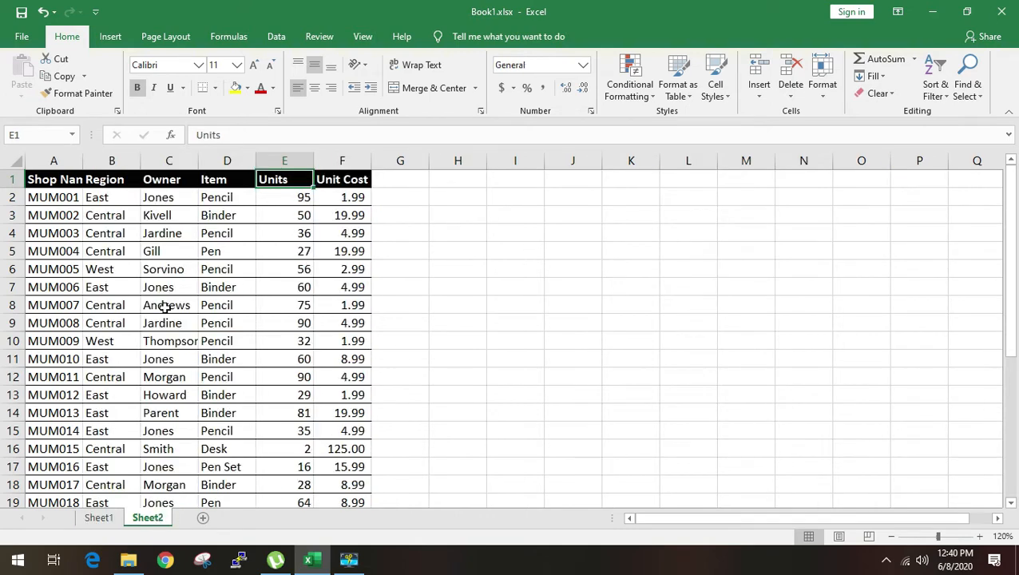
pyautogui.click(117, 184)
pyautogui.click(56, 200)
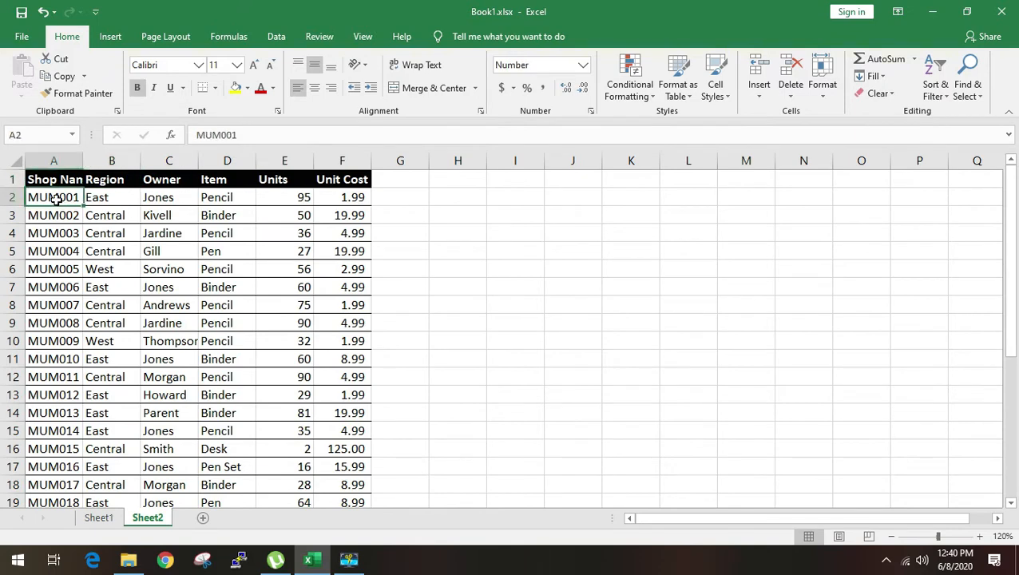
pyautogui.click(119, 520)
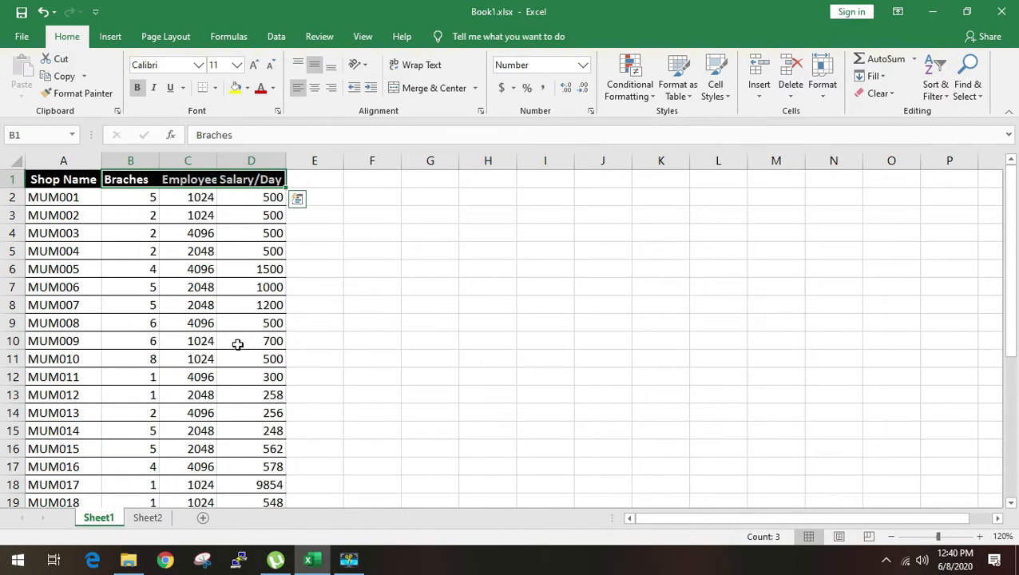
pyautogui.click(332, 202)
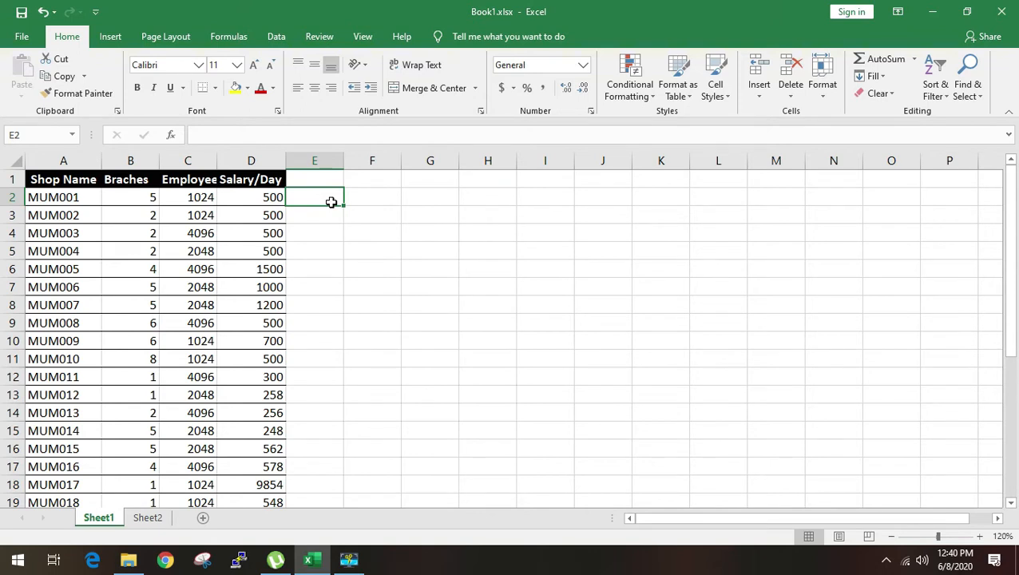
# Copy the shop name MUM001 from Sheet1 into a Find search on Sheet2 and go to that shop's Region cell
pyautogui.click(80, 199)
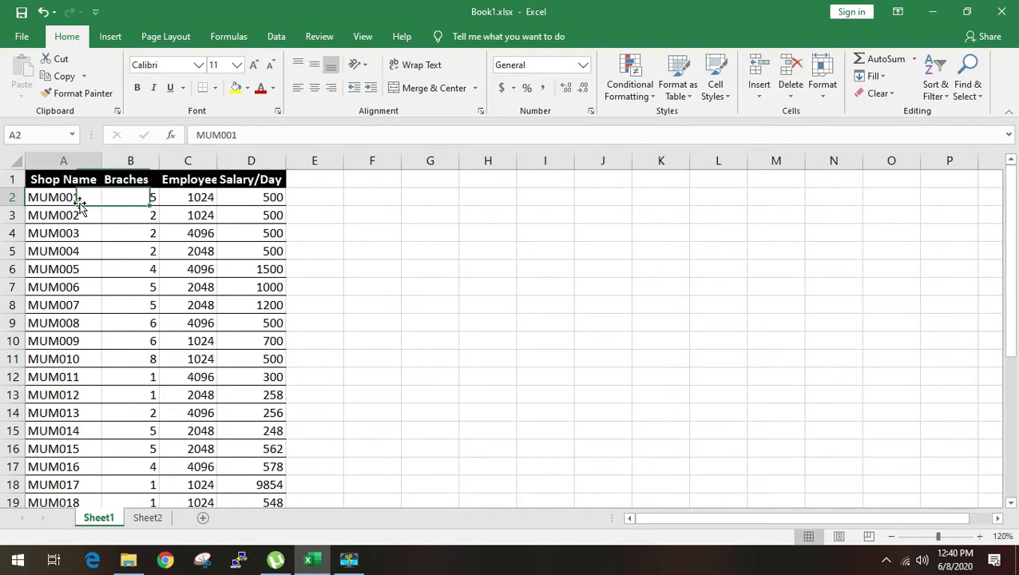
pyautogui.hotkey('ctrl', 'c')
pyautogui.click(146, 518)
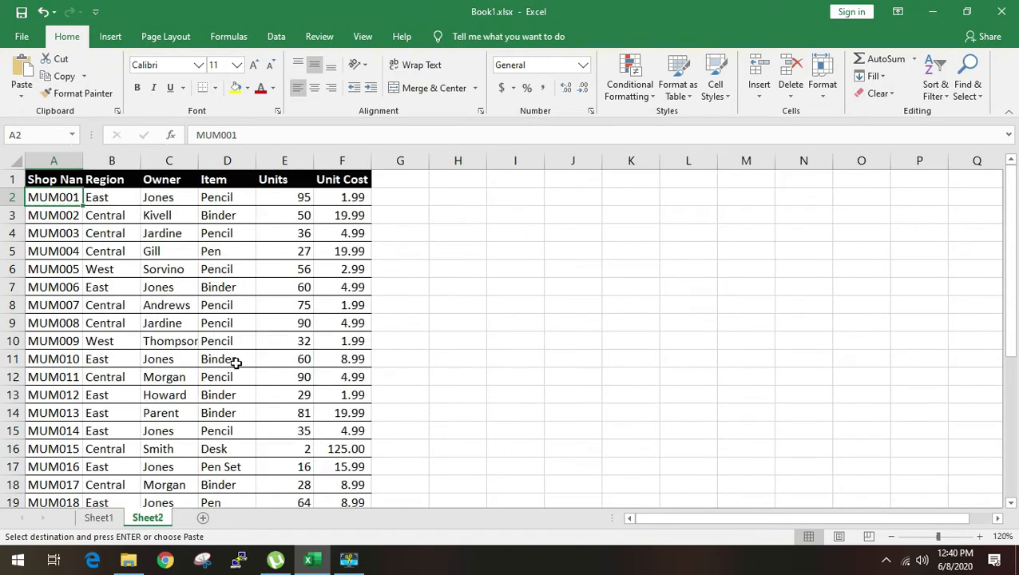
pyautogui.hotkey('ctrl', 'f')
pyautogui.hotkey('ctrl', 'v')
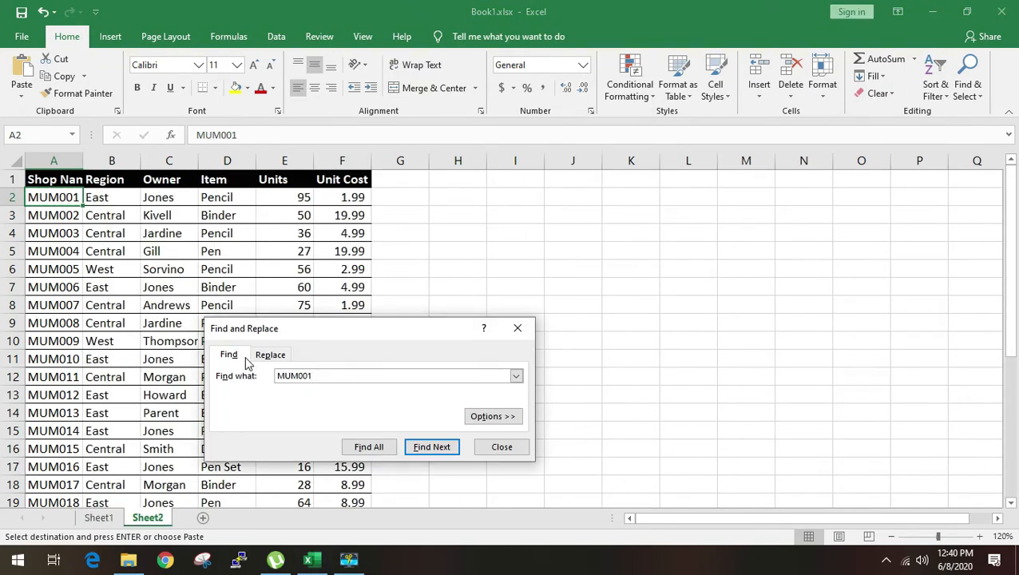
pyautogui.press('Escape')
pyautogui.press('Right')
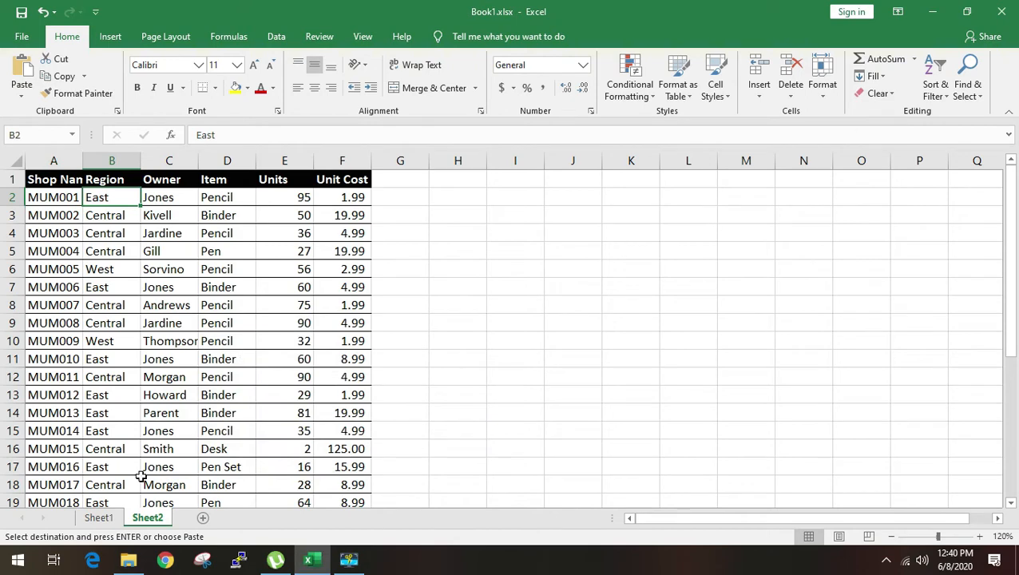
# Add the header Region in cell E1 of Sheet1 and copy the Salary/Day header's formatting onto it
pyautogui.click(100, 517)
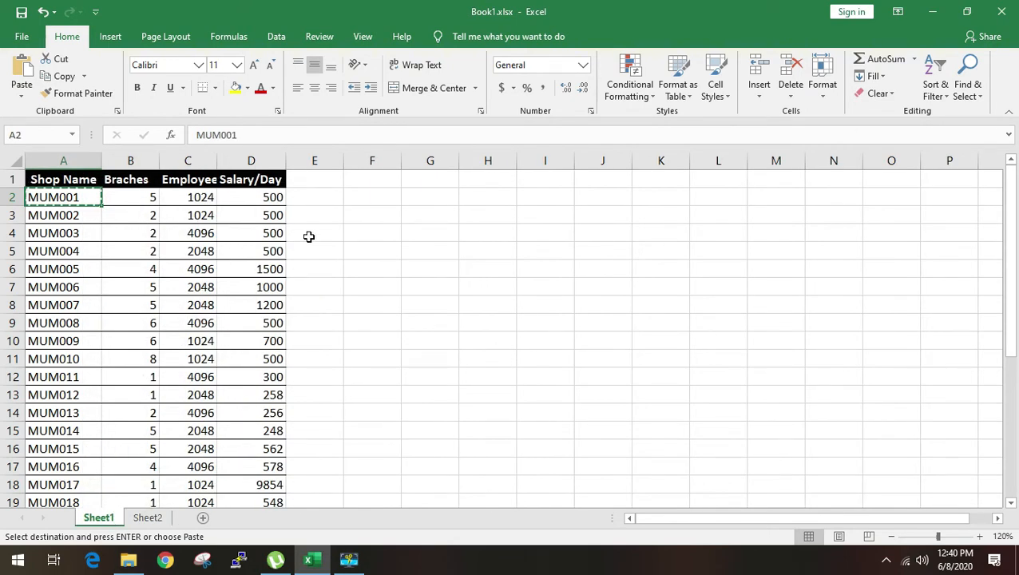
pyautogui.click(334, 180)
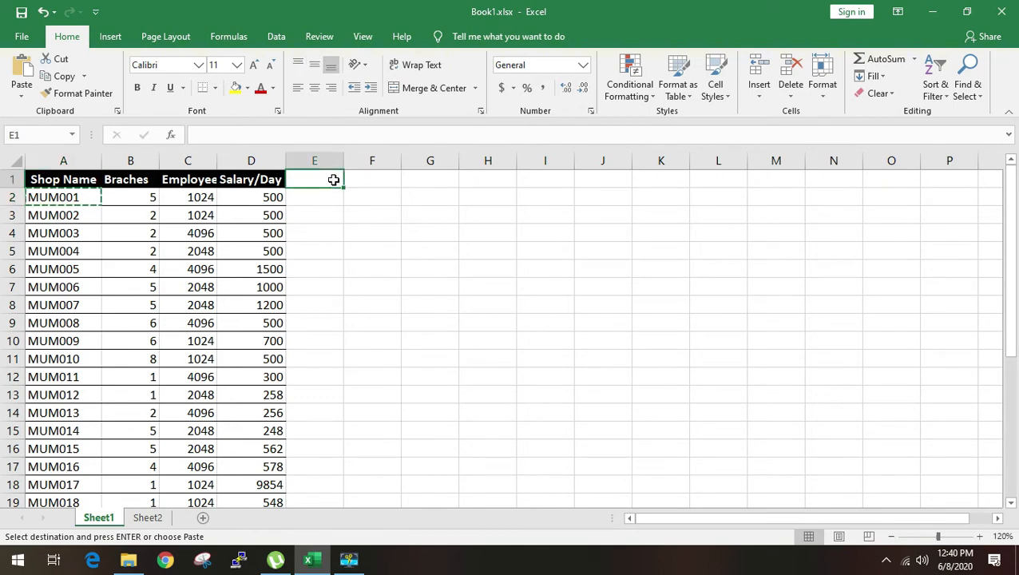
pyautogui.write('Region')
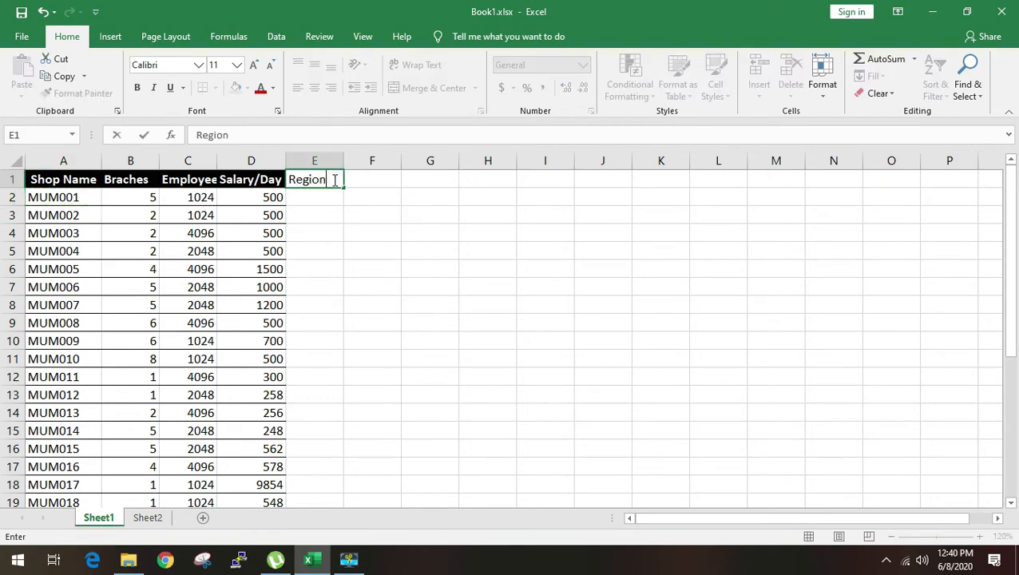
pyautogui.press('Return')
pyautogui.click(234, 181)
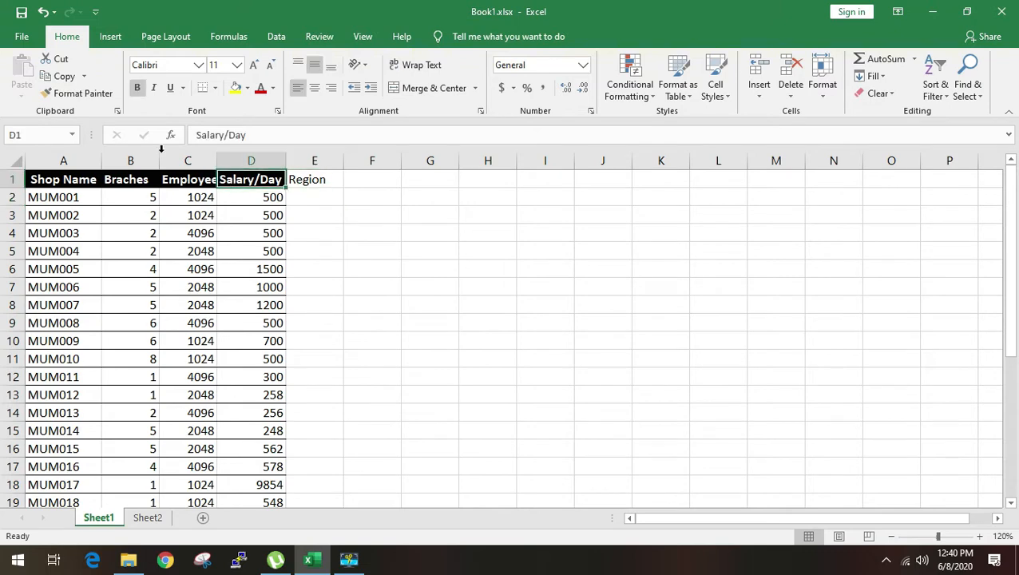
pyautogui.click(66, 95)
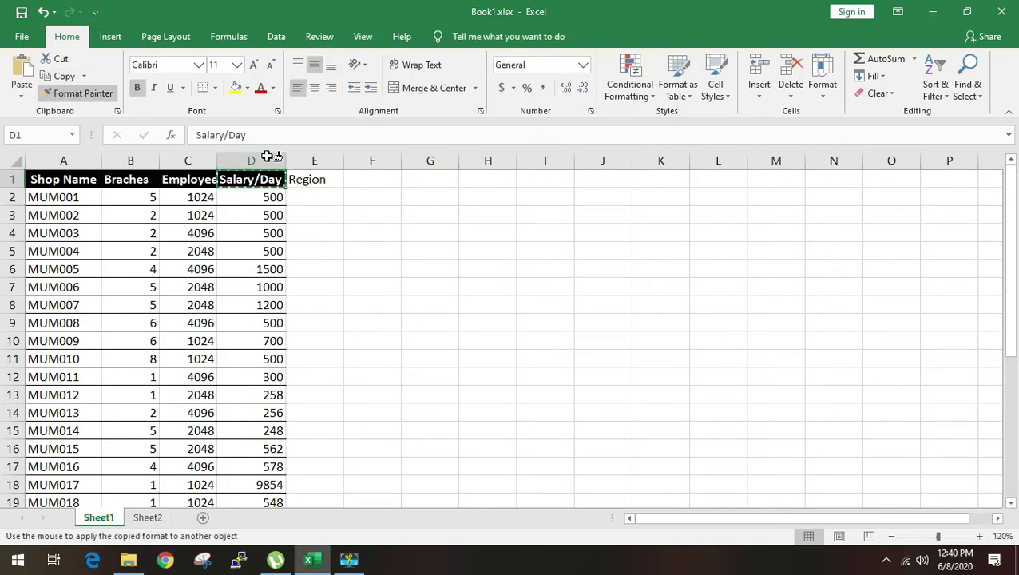
pyautogui.click(314, 179)
# Start a VLOOKUP formula in cell E2 of Sheet1, under the Region header
pyautogui.click(300, 194)
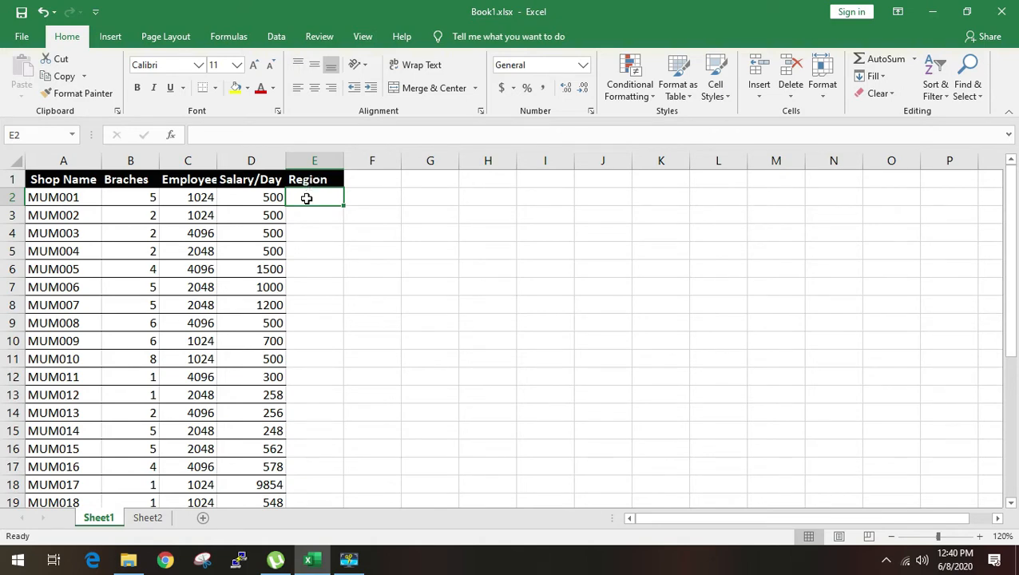
pyautogui.write('=vlo')
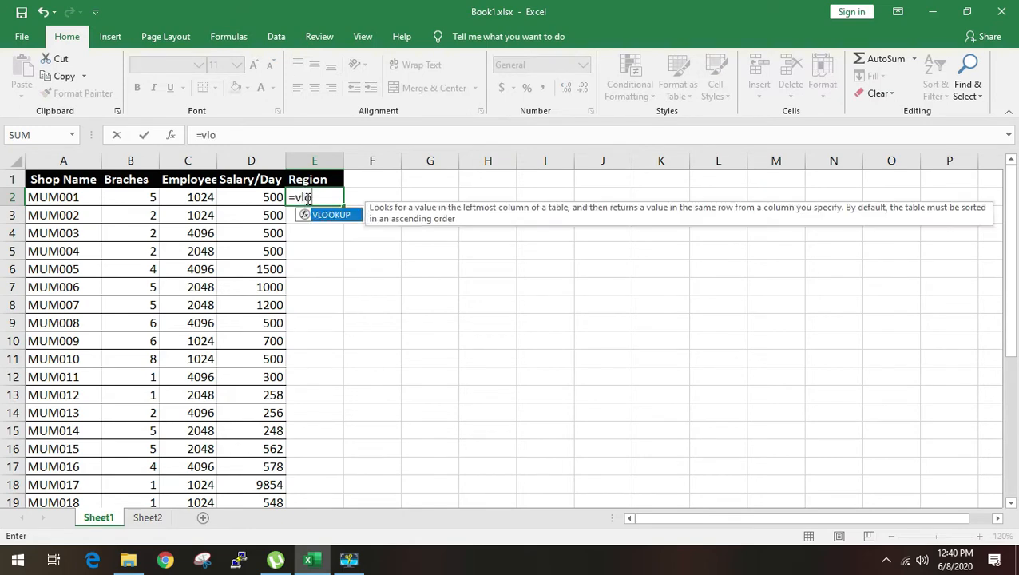
pyautogui.press('Tab')
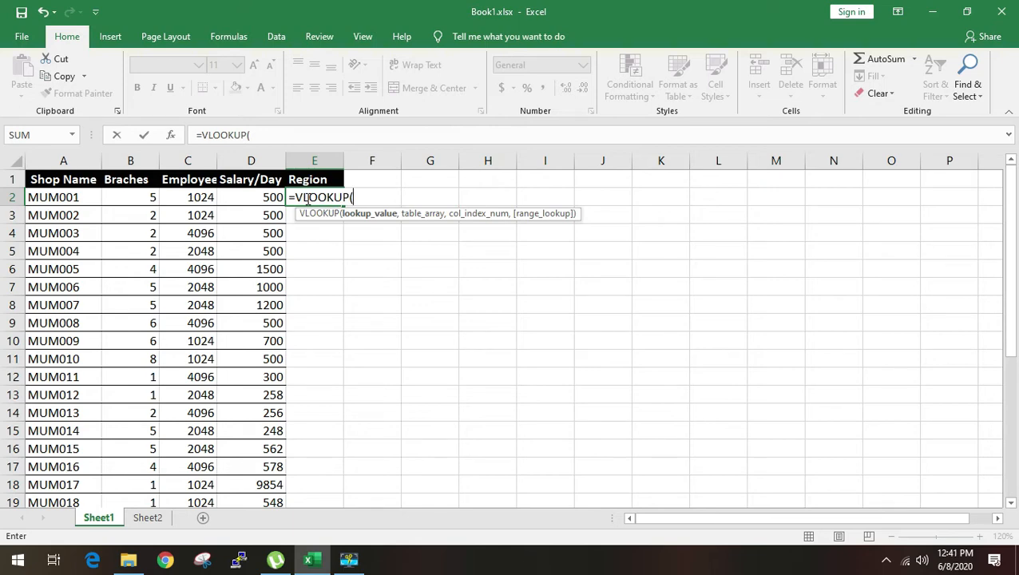
pyautogui.write('A')
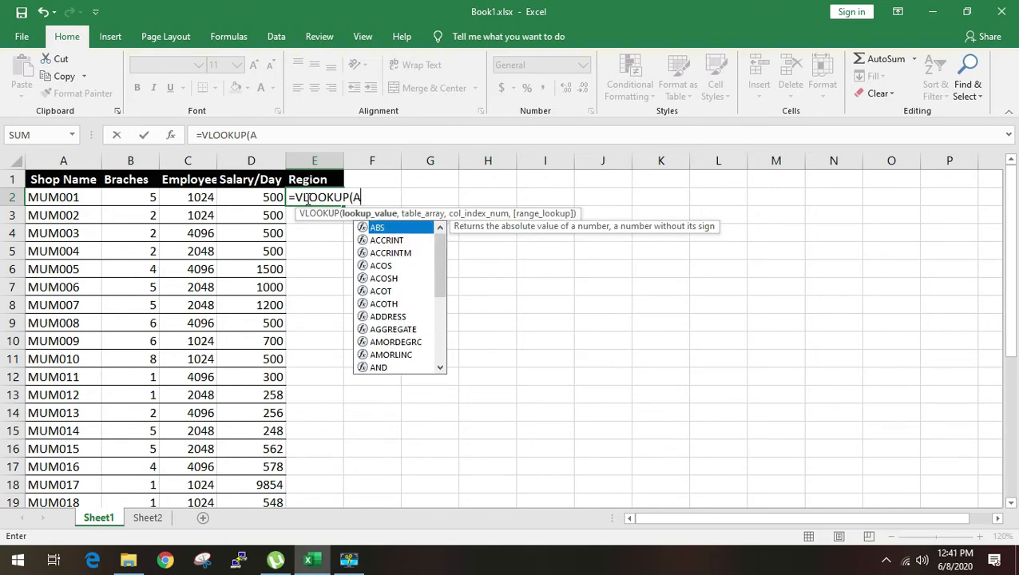
pyautogui.write('2')
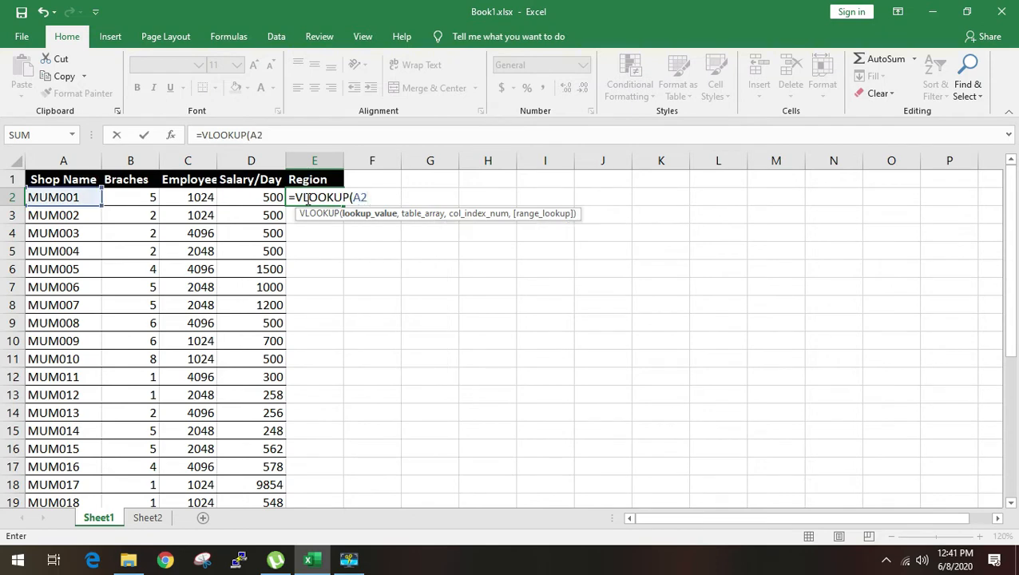
pyautogui.write(',')
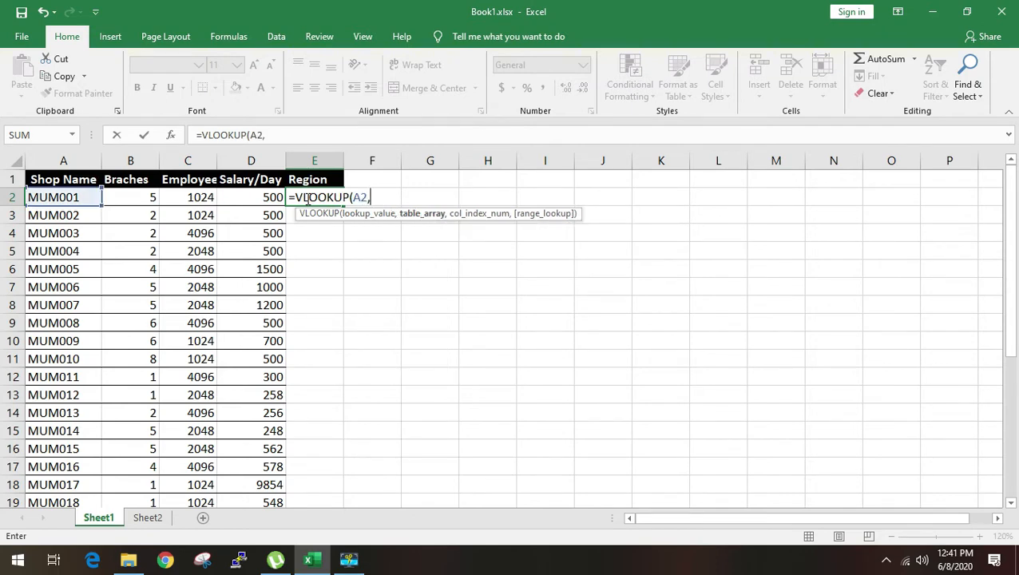
pyautogui.press('BackSpace')
pyautogui.press('BackSpace')
pyautogui.press('BackSpace')
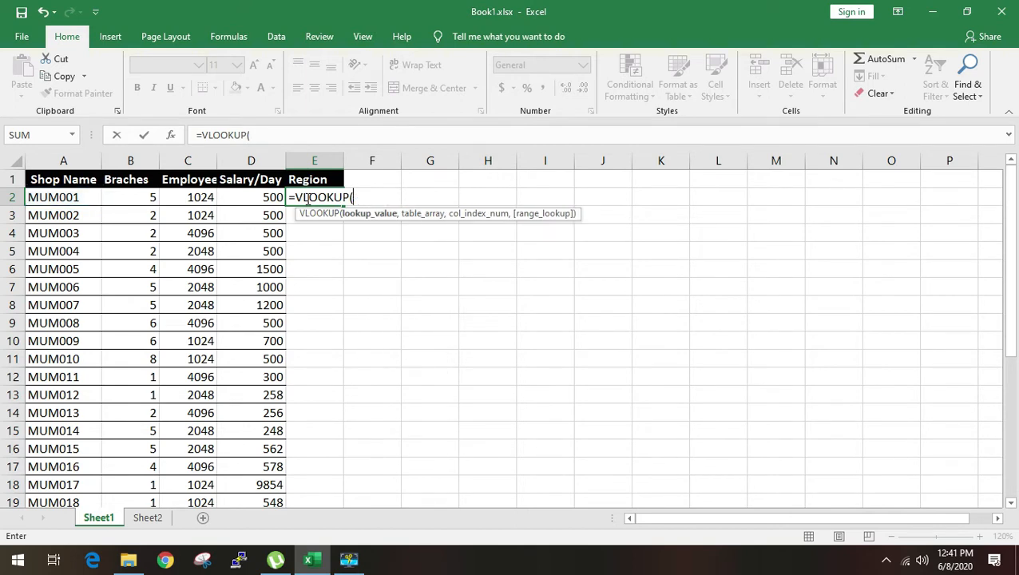
# Reference the shop name in cell A2 as the lookup value of the VLOOKUP formula
pyautogui.press('Left')
pyautogui.press('Left')
pyautogui.press('Left')
pyautogui.press('Left')
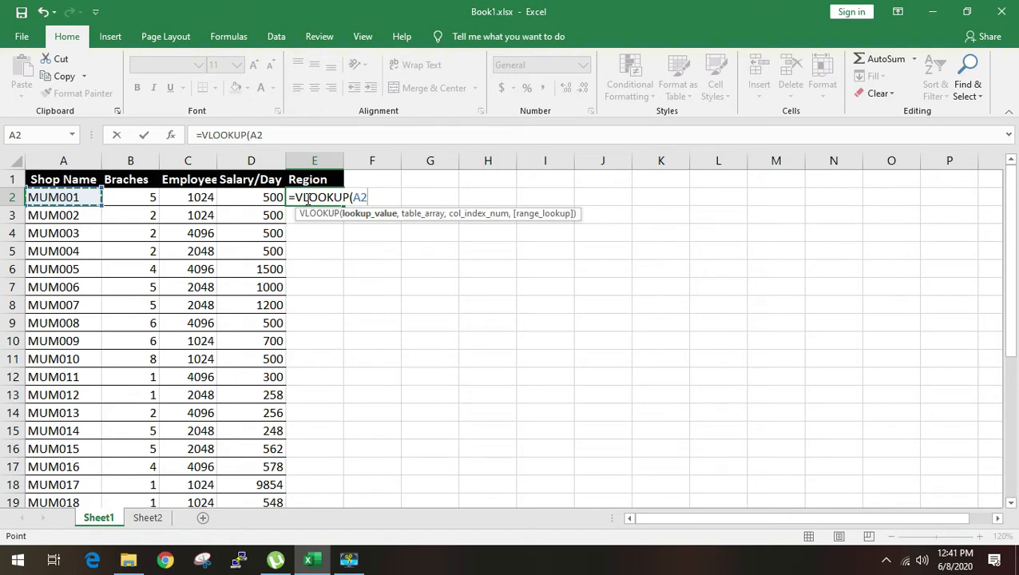
pyautogui.press('Right')
pyautogui.press('Right')
pyautogui.press('Left')
pyautogui.press('Left')
pyautogui.write(',')
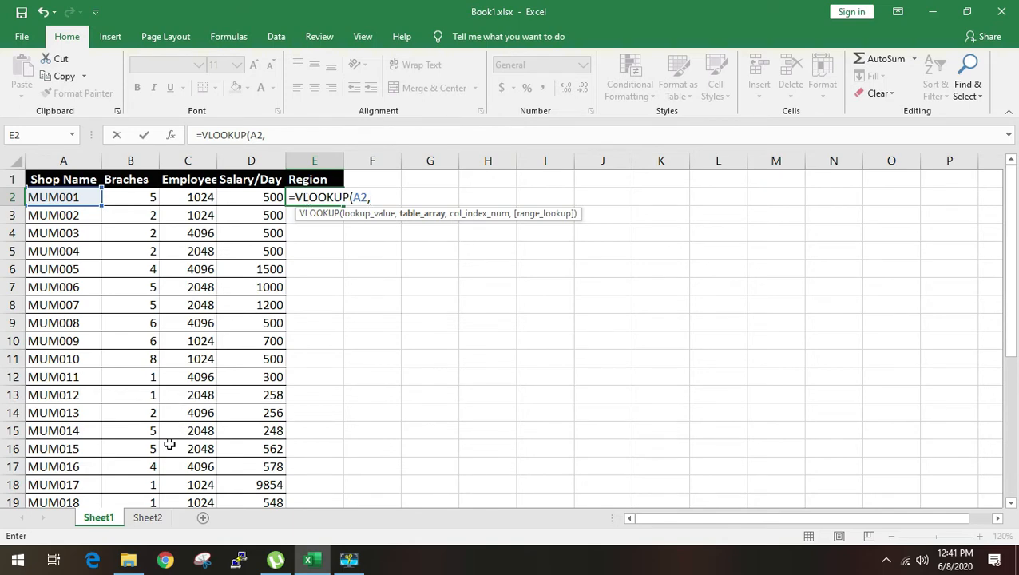
# Set the VLOOKUP table array to the whole table on Sheet2, range A1:F31
pyautogui.click(151, 520)
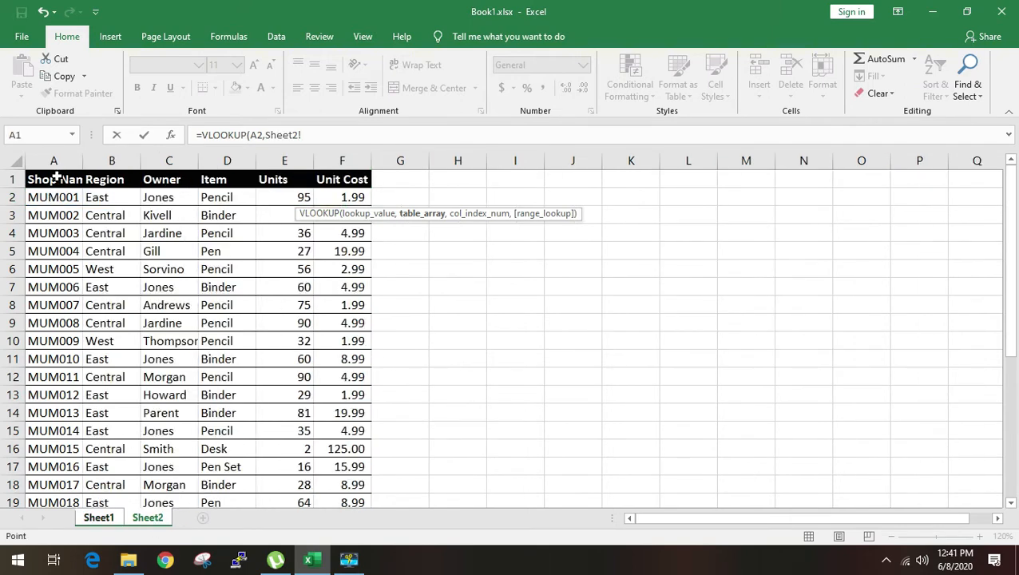
pyautogui.moveTo(55, 184); pyautogui.dragTo(359, 468)
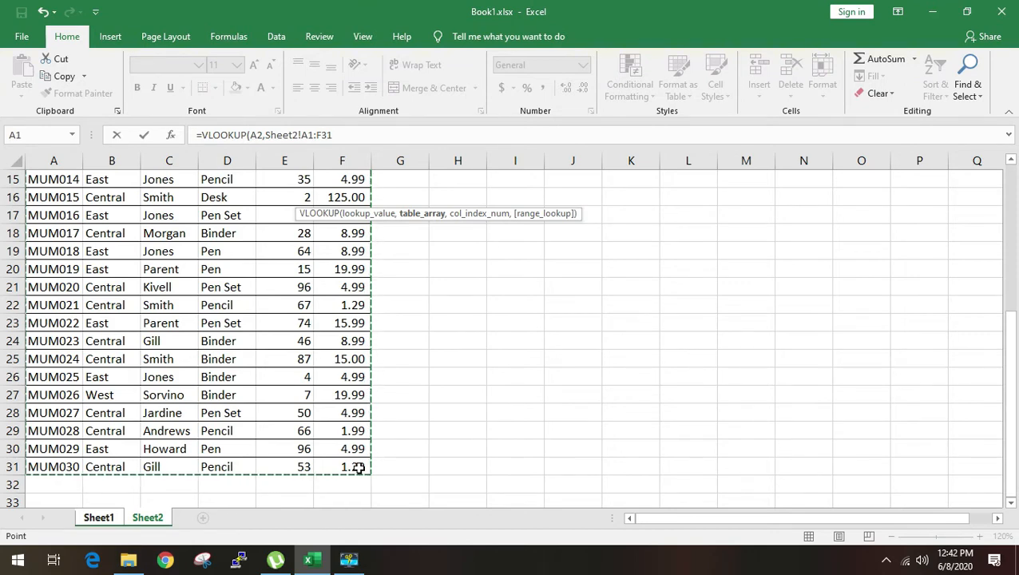
# Complete the VLOOKUP formula in cell E2 with column index 2 and exact match (FALSE)
pyautogui.scroll(5, 359, 469)
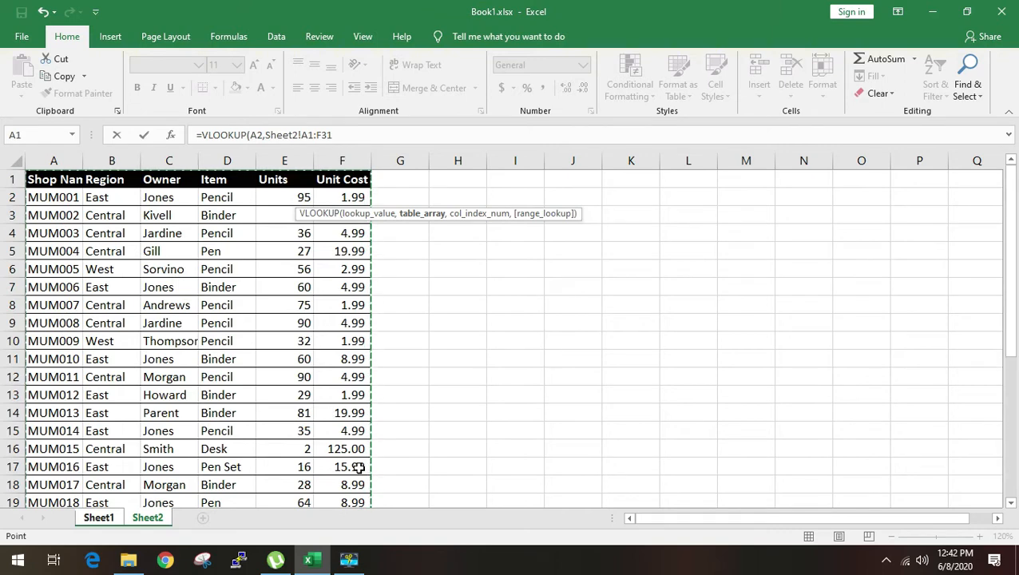
pyautogui.write(',')
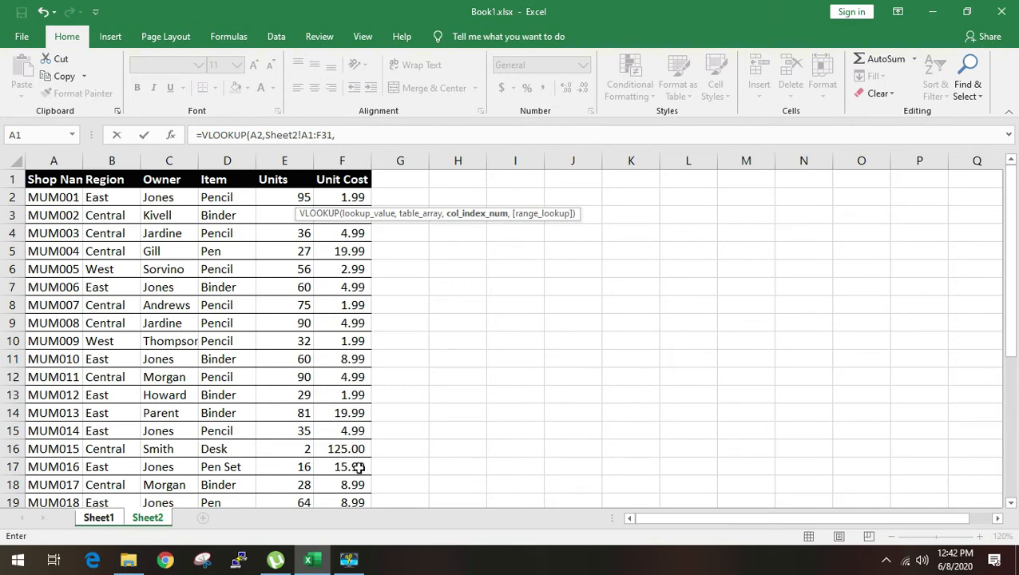
pyautogui.write('2,')
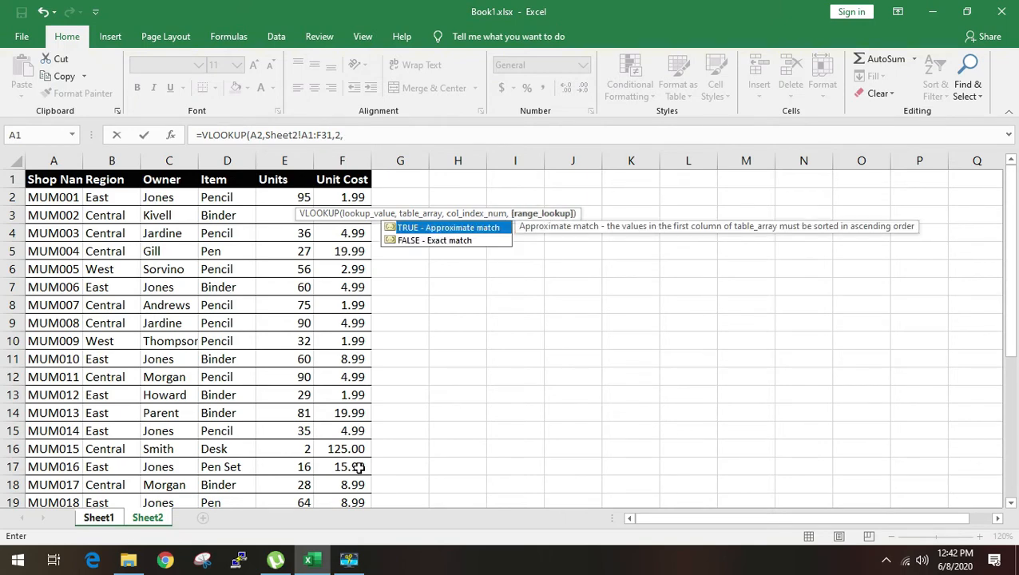
pyautogui.press('Down')
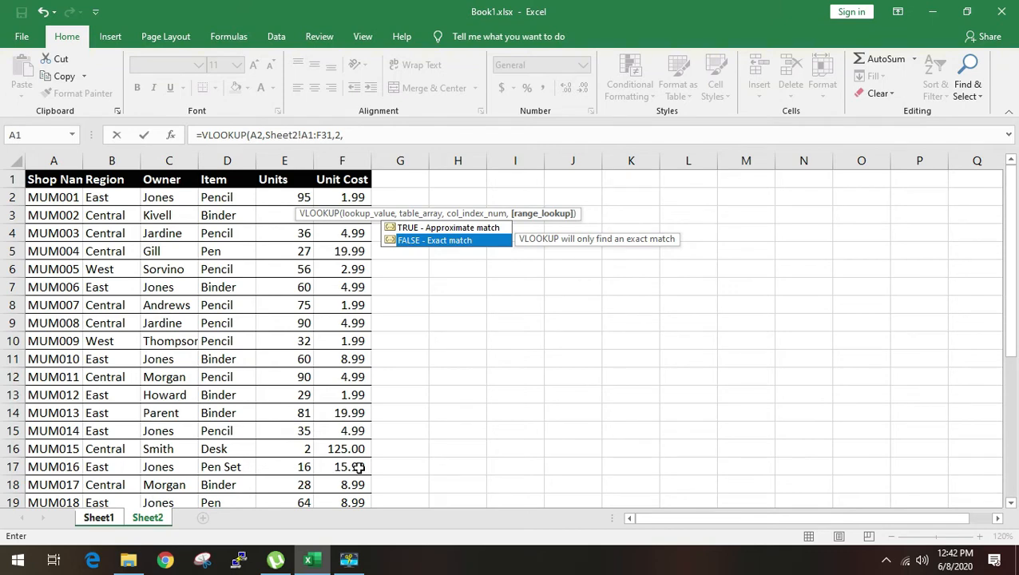
pyautogui.press('Tab')
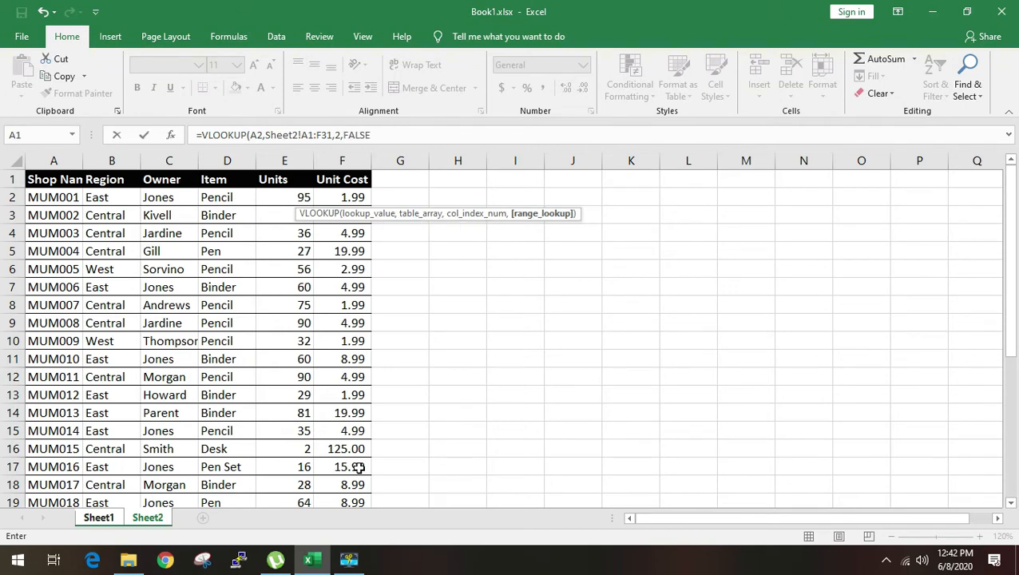
pyautogui.write(')')
pyautogui.press('Return')
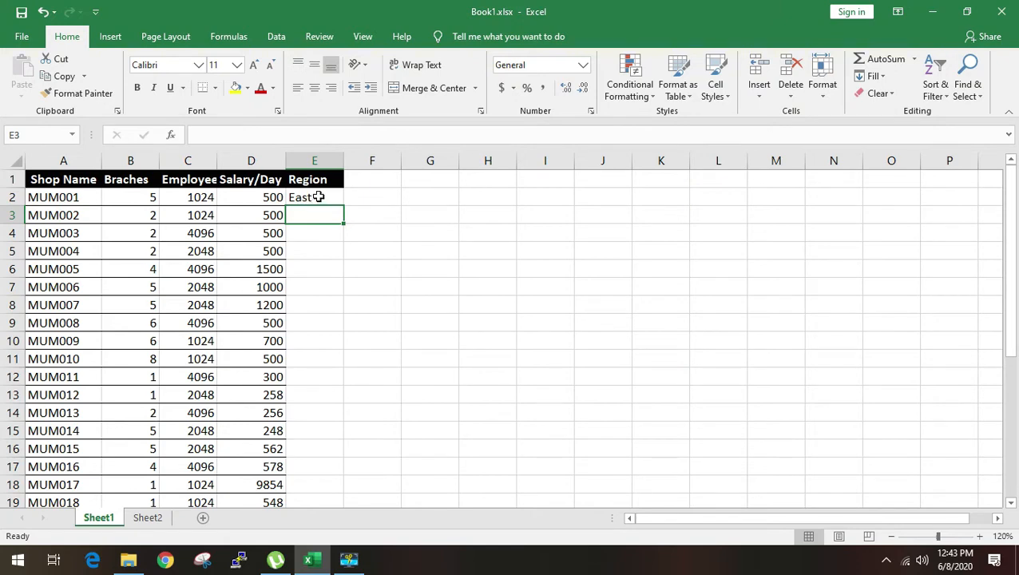
# Fill the Region VLOOKUP formula from cell E2 down to E10 and check the copied cells
pyautogui.click(318, 196)
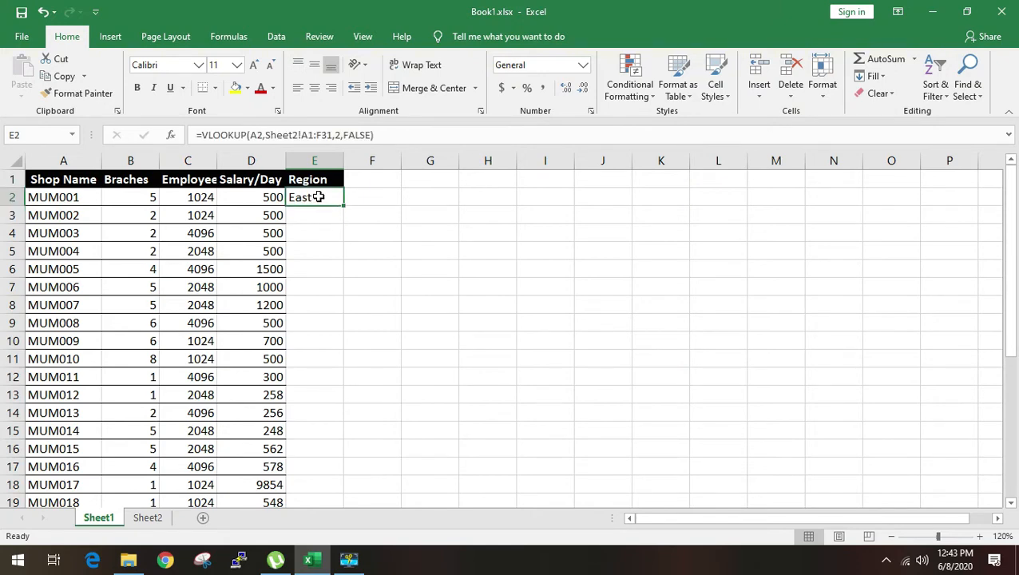
pyautogui.moveTo(344, 208); pyautogui.dragTo(333, 345)
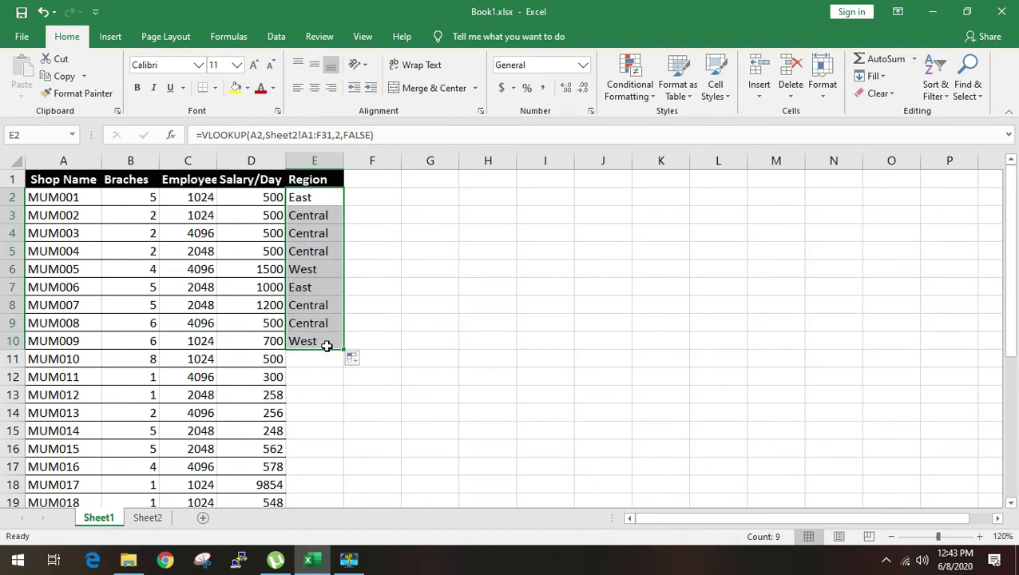
pyautogui.click(63, 217)
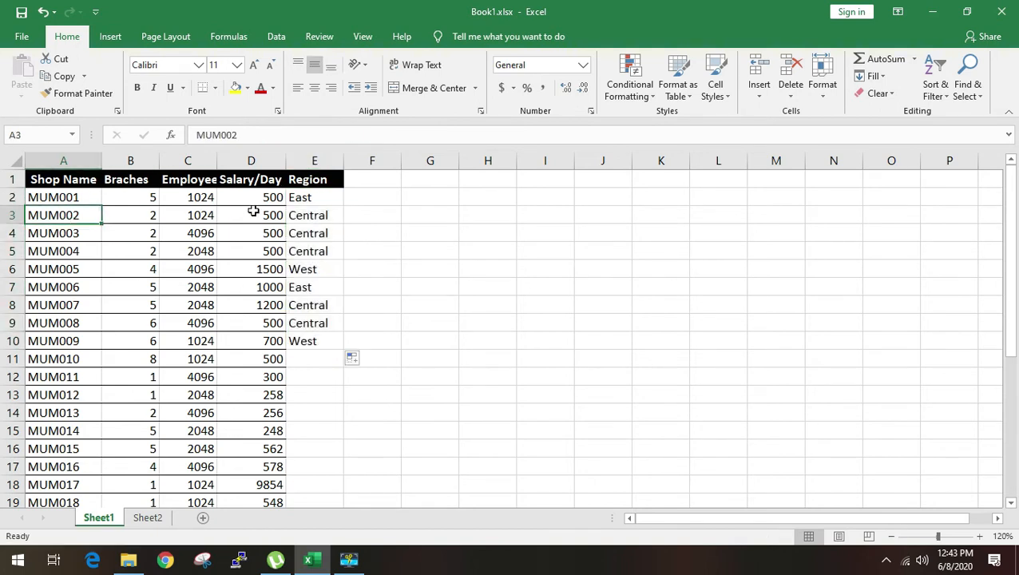
pyautogui.click(319, 216)
pyautogui.click(316, 231)
pyautogui.click(313, 340)
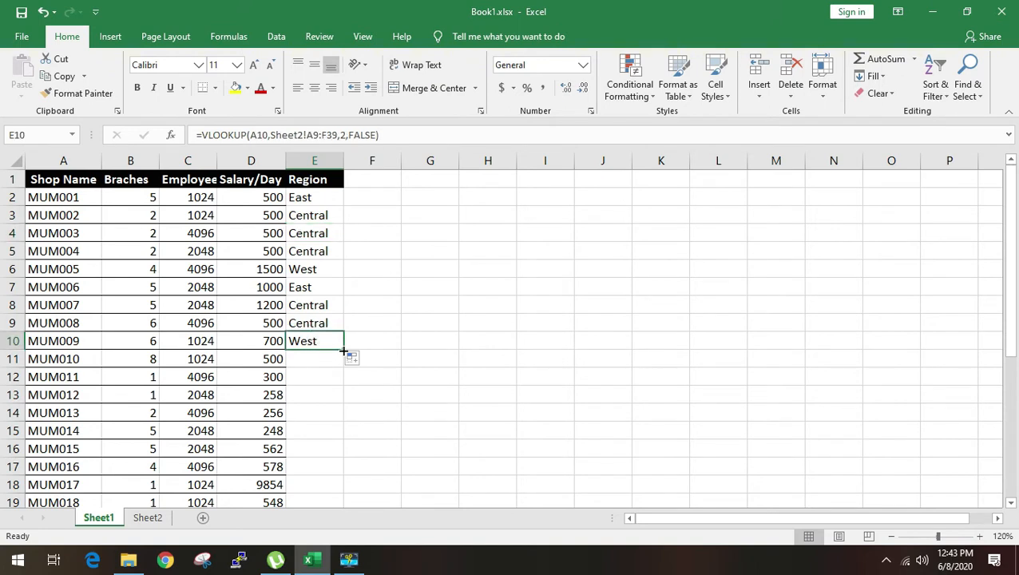
# Extend the Region formula from cell E10 down to the last shop row, E31, and review the filled column
pyautogui.doubleClick(343, 350)
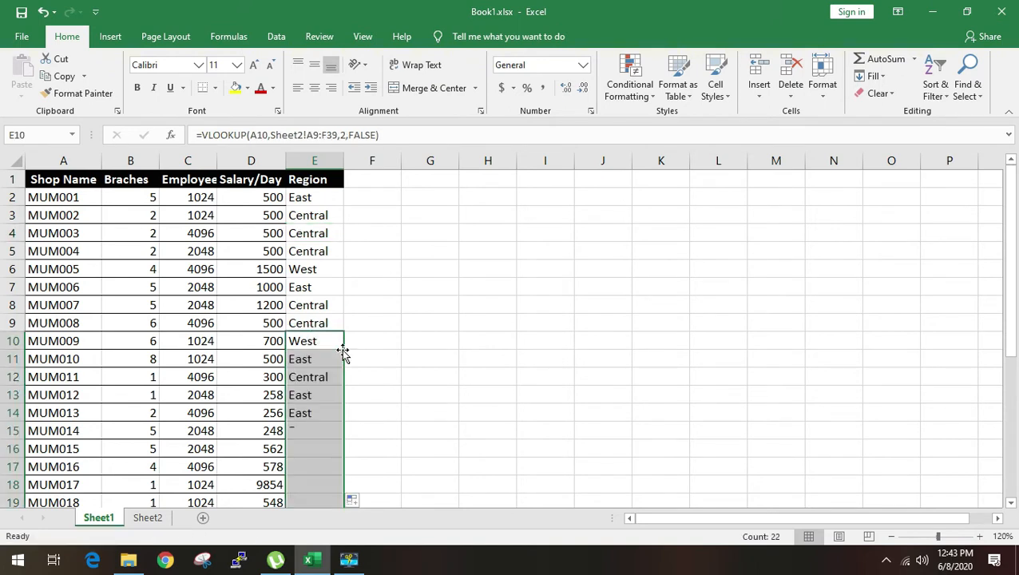
pyautogui.scroll(-6, 342, 349)
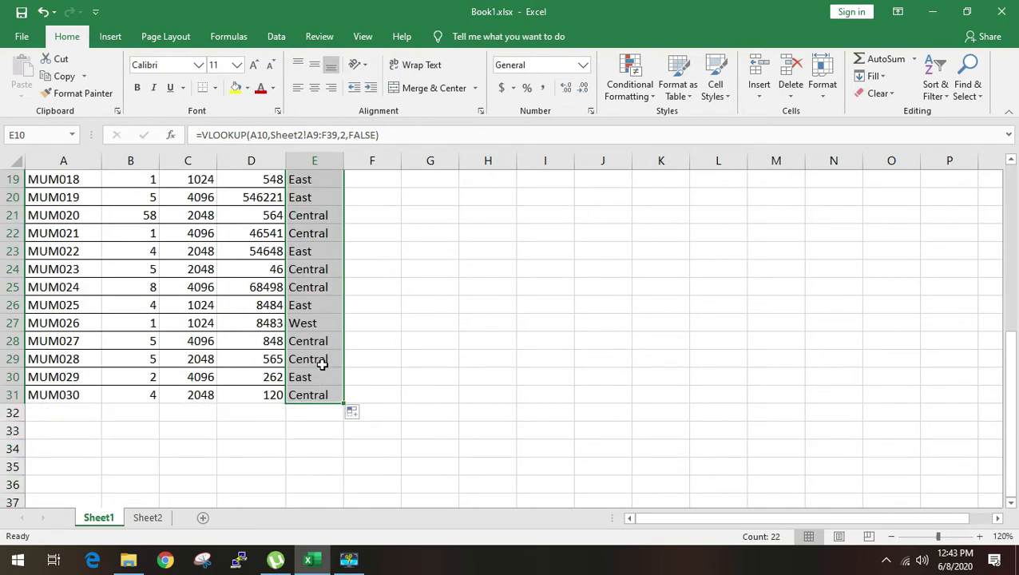
pyautogui.scroll(6, 321, 364)
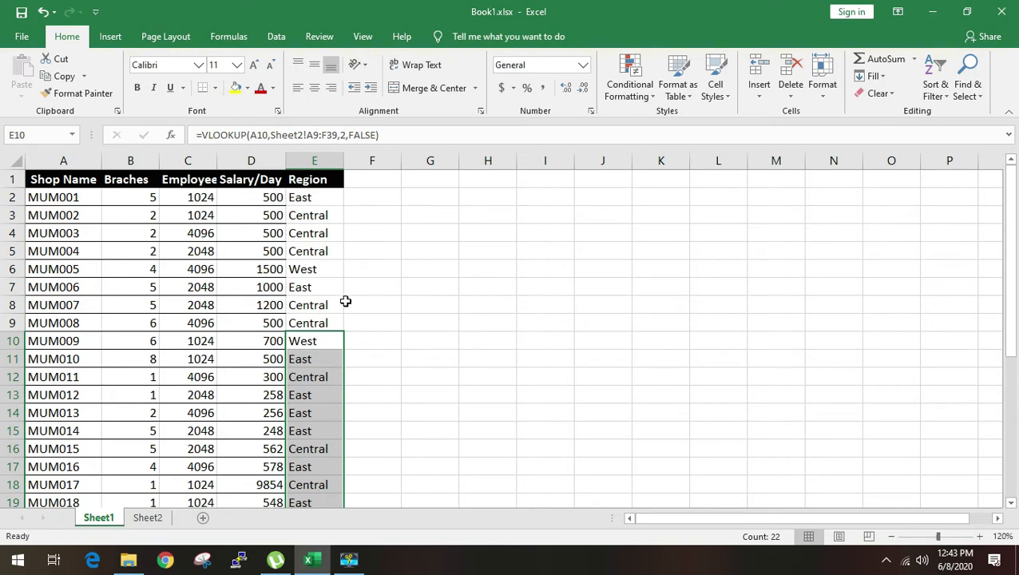
pyautogui.click(358, 267)
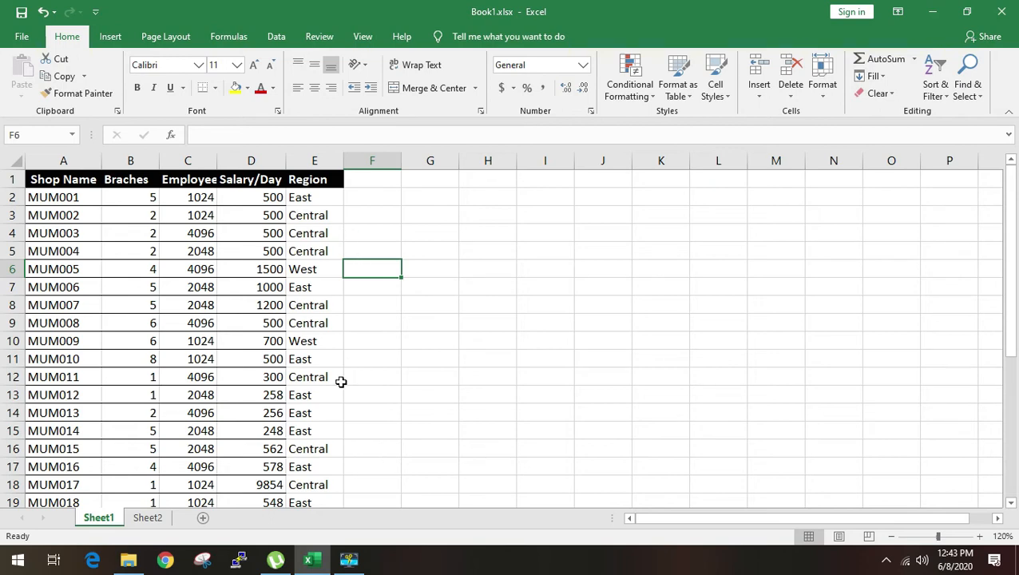
# Open Book2.xlsx from the SInfotech folder, compare it with Book1.xlsx, and return to Book1.xlsx
pyautogui.click(128, 559)
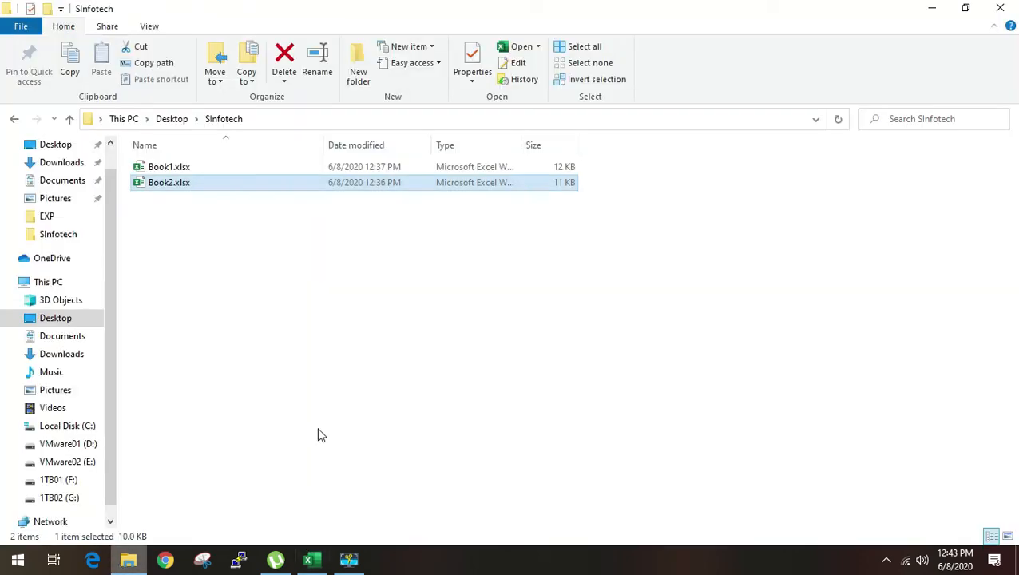
pyautogui.doubleClick(180, 185)
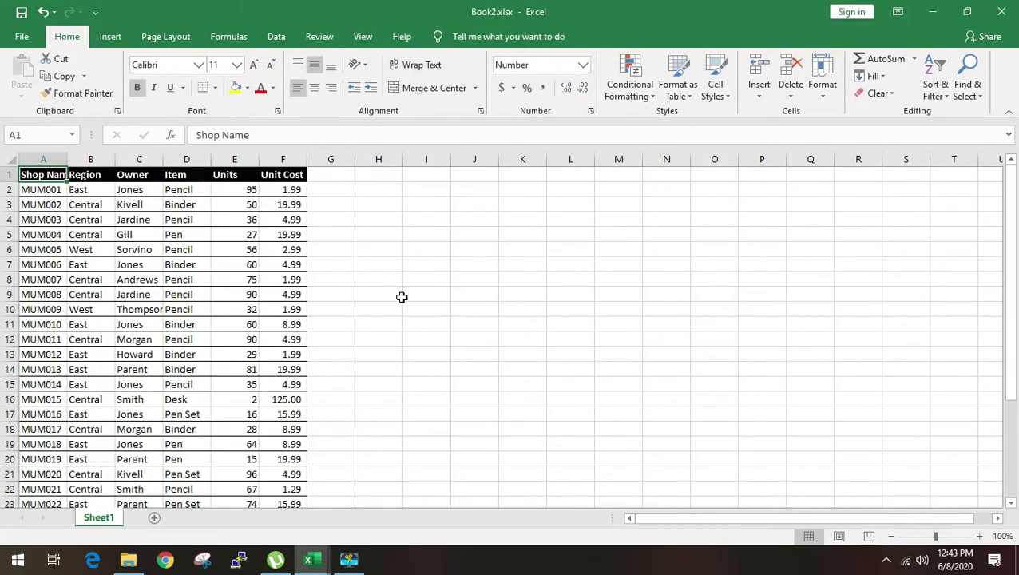
pyautogui.hotkey('alt', 'Tab')
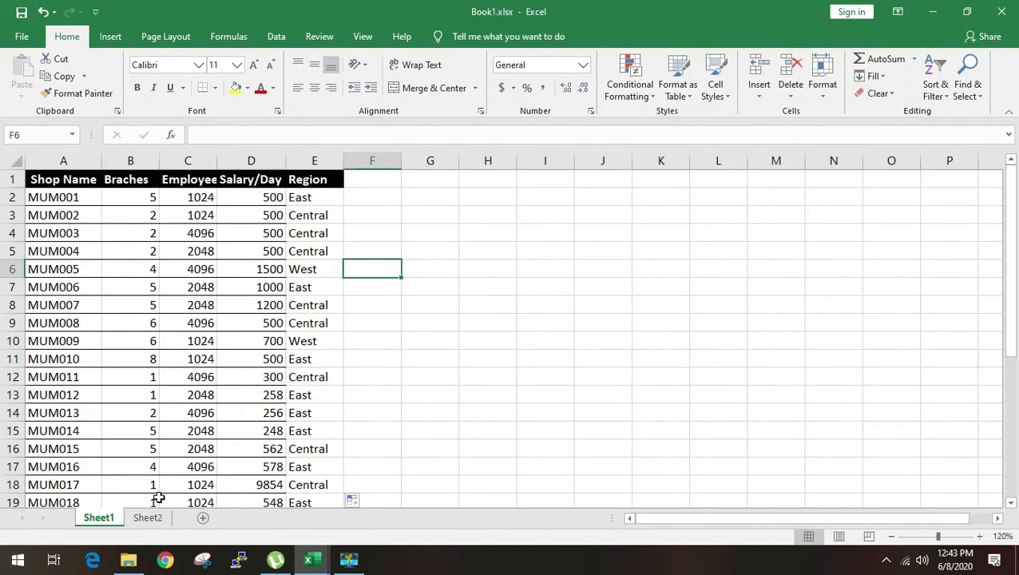
pyautogui.hotkey('alt', 'Tab')
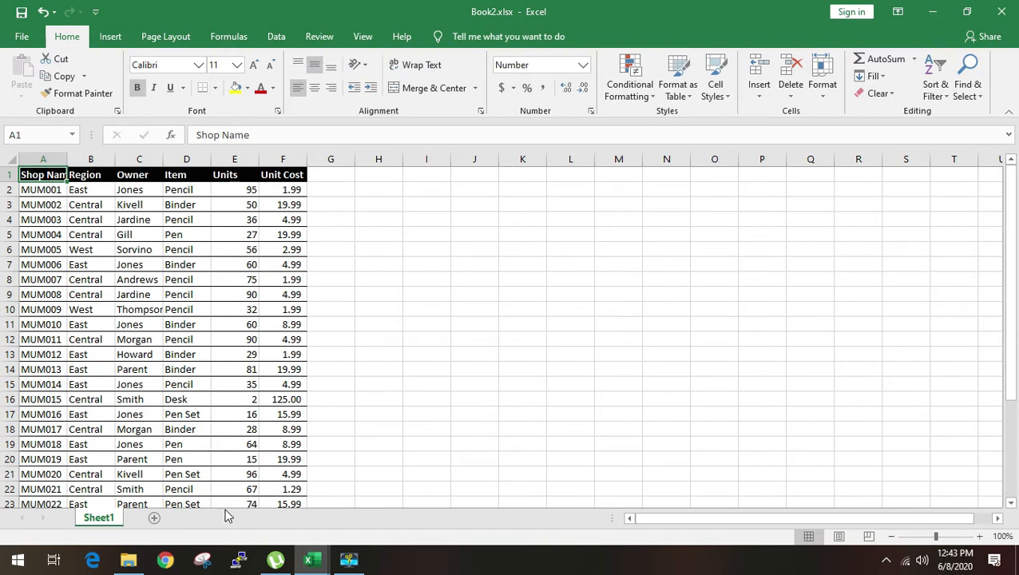
pyautogui.hotkey('alt', 'Tab')
pyautogui.hotkey('alt', 'Tab')
pyautogui.click(145, 174)
pyautogui.hotkey('alt', 'Tab')
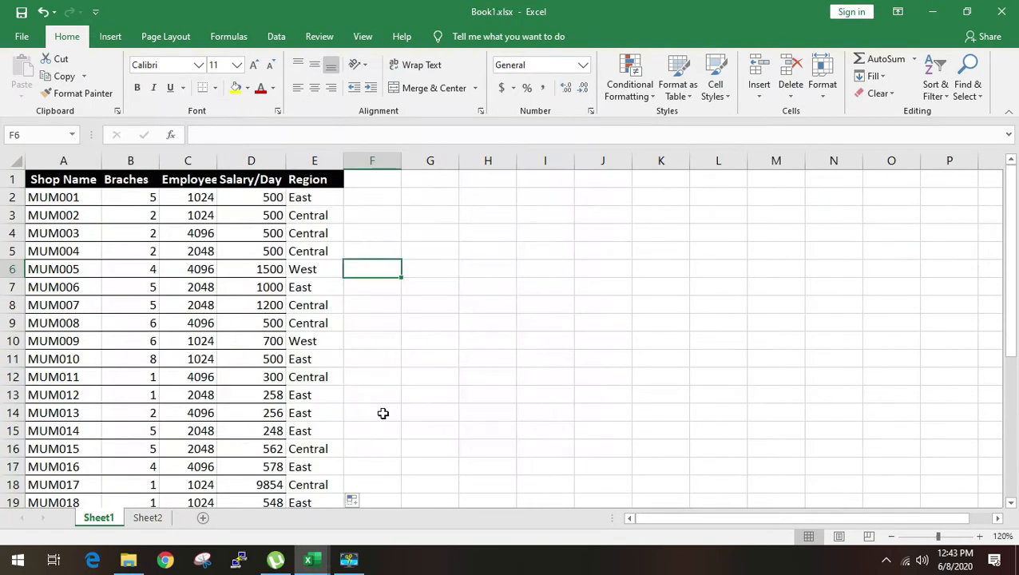
# Add the header Owner in cell F1 of Sheet1 and copy the Region header's formatting onto it
pyautogui.click(383, 184)
pyautogui.write('Owner')
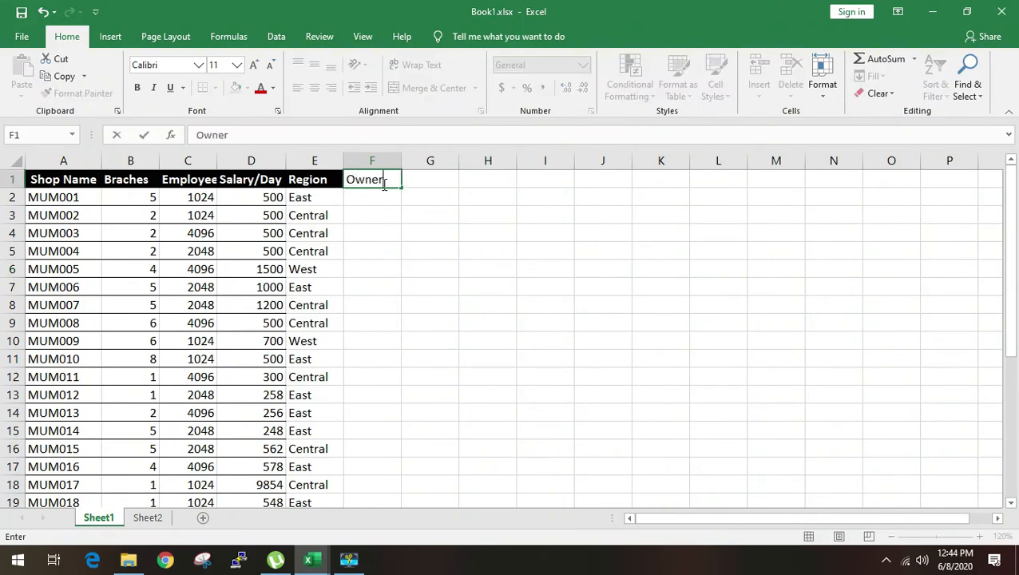
pyautogui.press('Return')
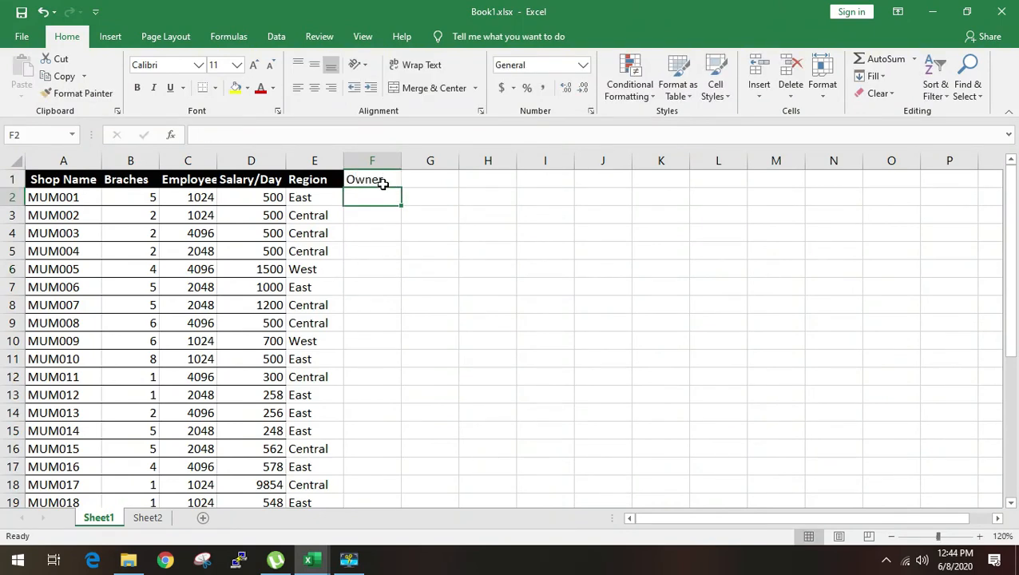
pyautogui.click(383, 185)
pyautogui.click(321, 177)
pyautogui.click(77, 92)
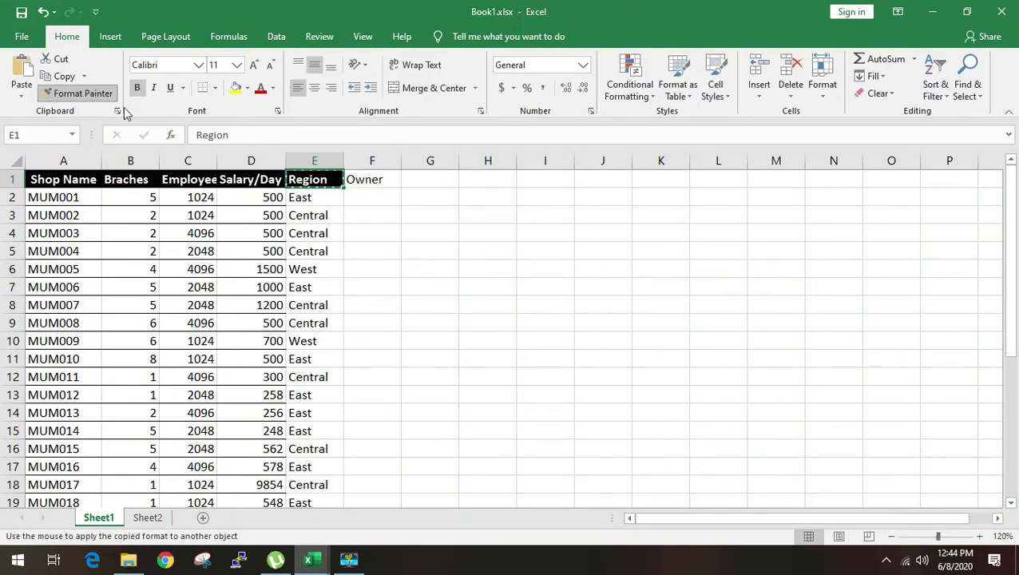
pyautogui.click(369, 178)
# Start a VLOOKUP formula in cell F2 with the shop name in cell A2 as the lookup value
pyautogui.click(360, 194)
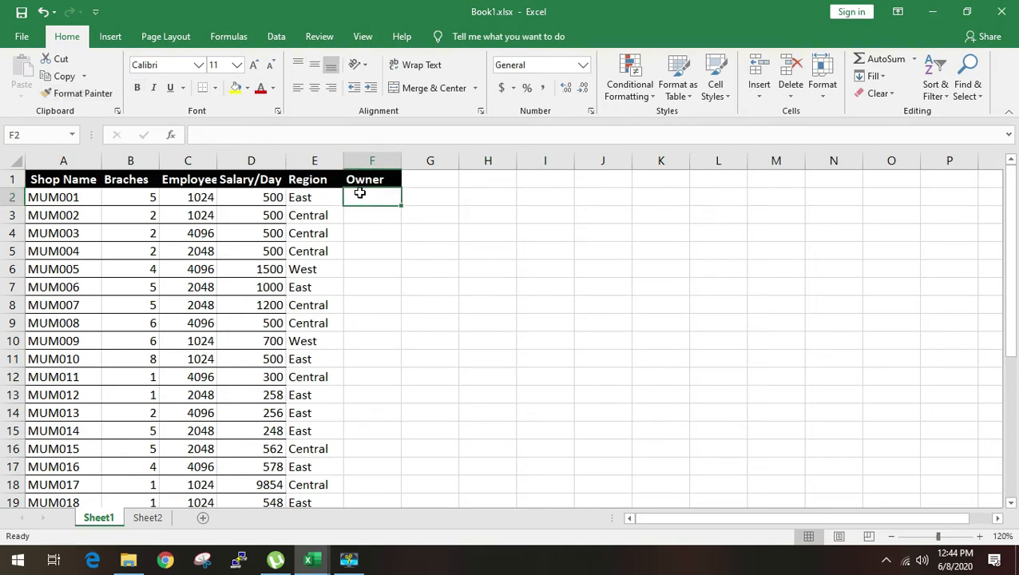
pyautogui.write('=')
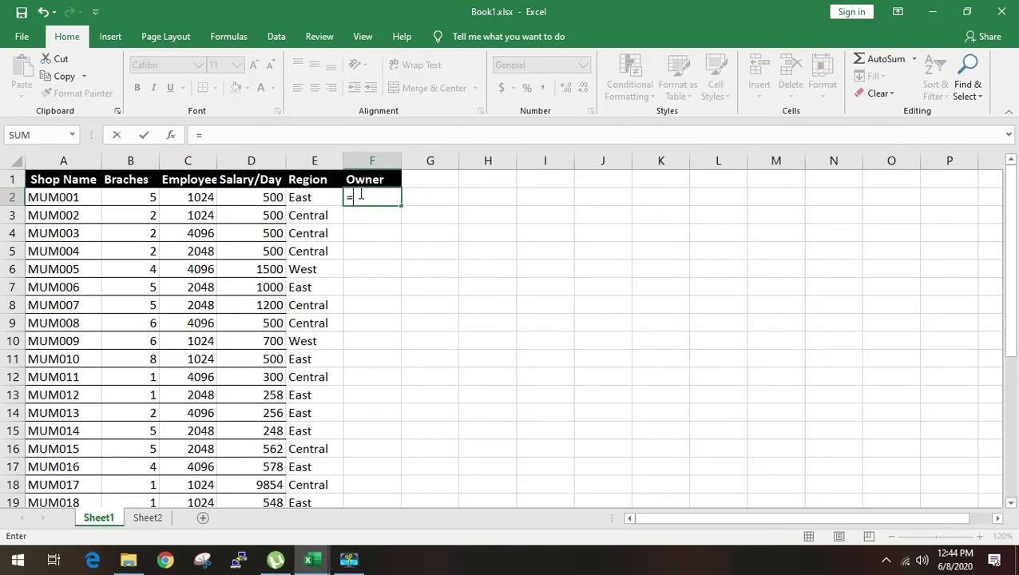
pyautogui.write('vlo')
pyautogui.press('Tab')
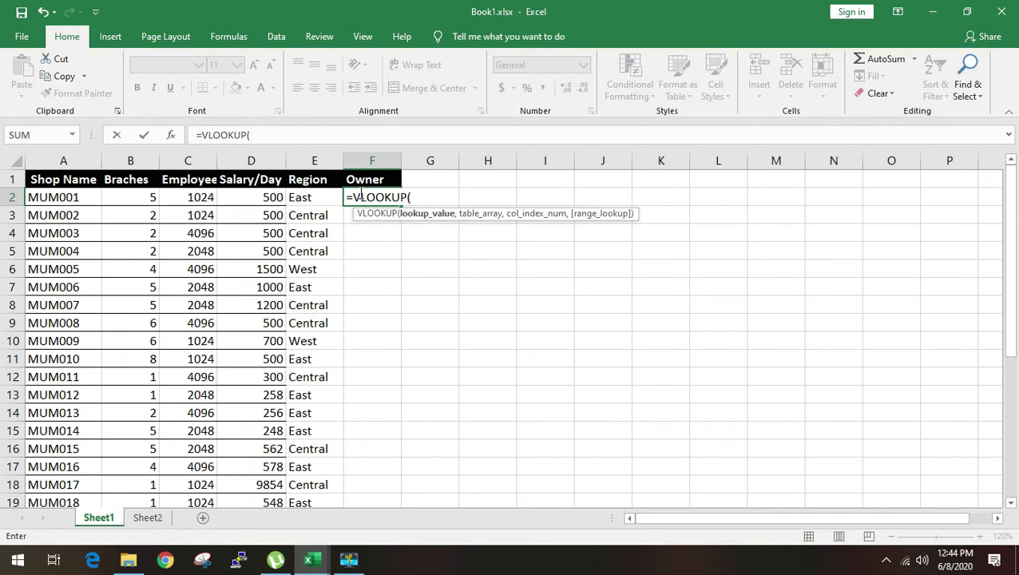
pyautogui.press('Left')
pyautogui.hotkey('ctrl', 'Left')
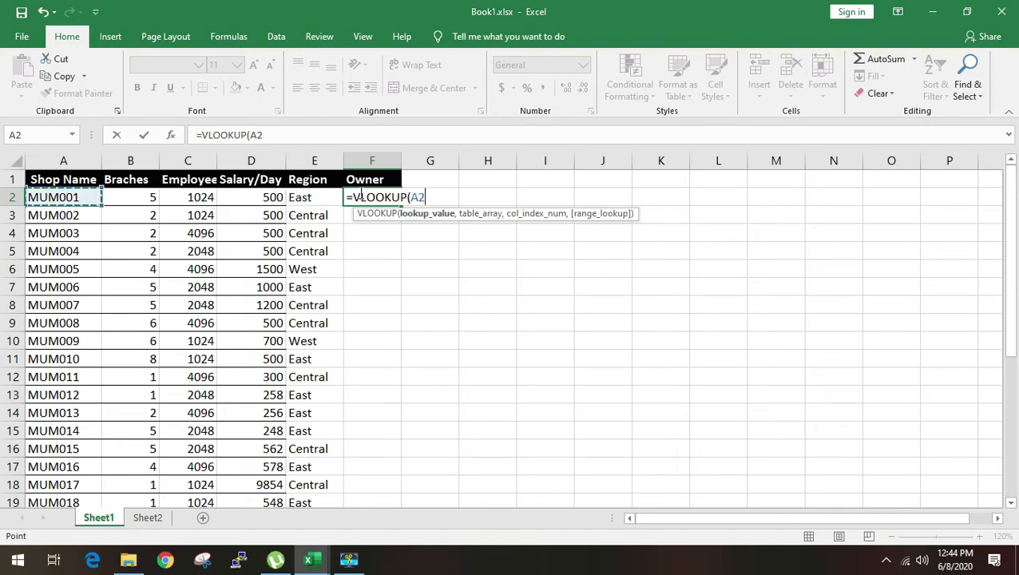
pyautogui.write(',')
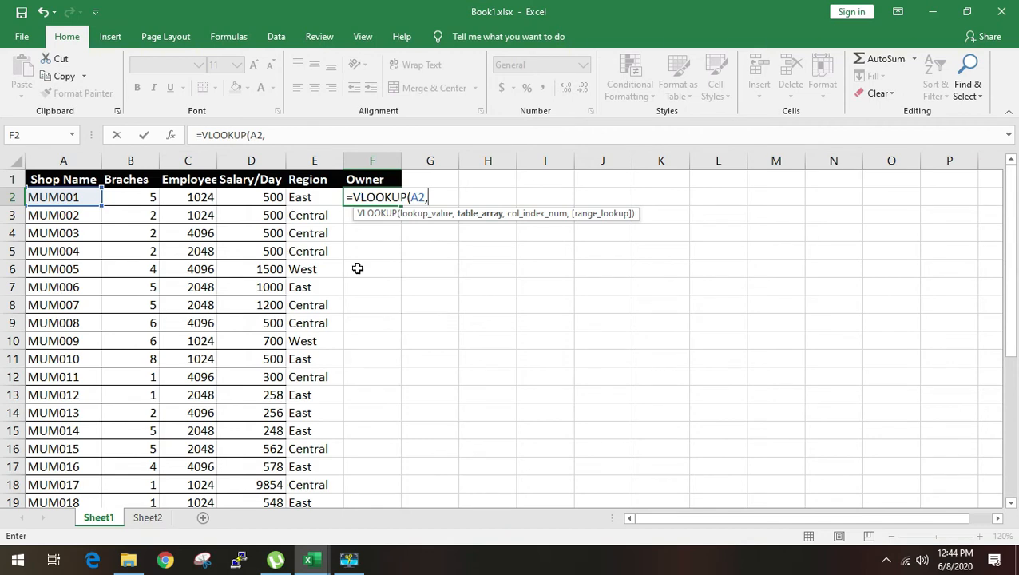
# Set the VLOOKUP table array to range A1:F31 on Sheet1 of the Book2.xlsx workbook
pyautogui.moveTo(312, 563)
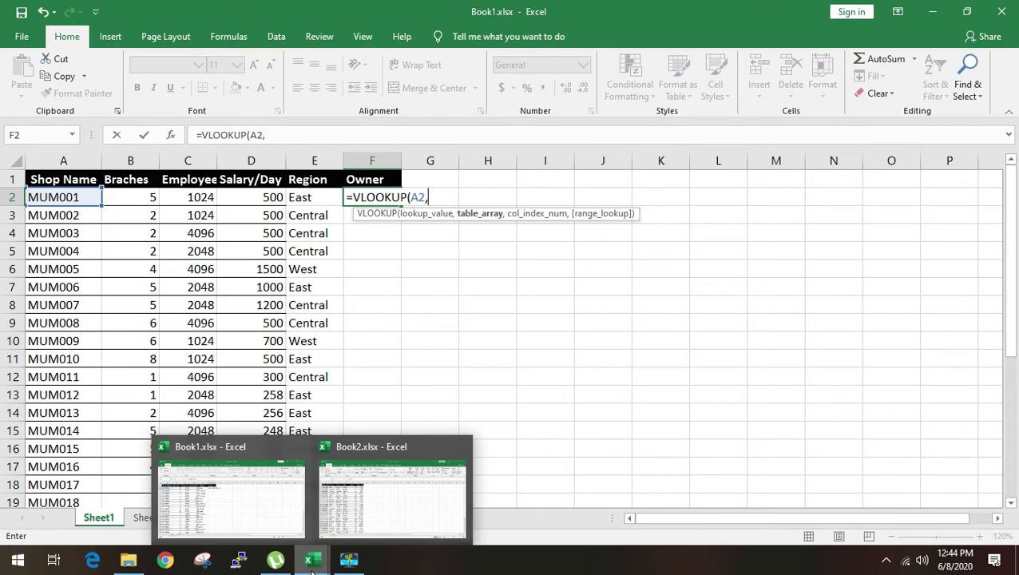
pyautogui.click(384, 491)
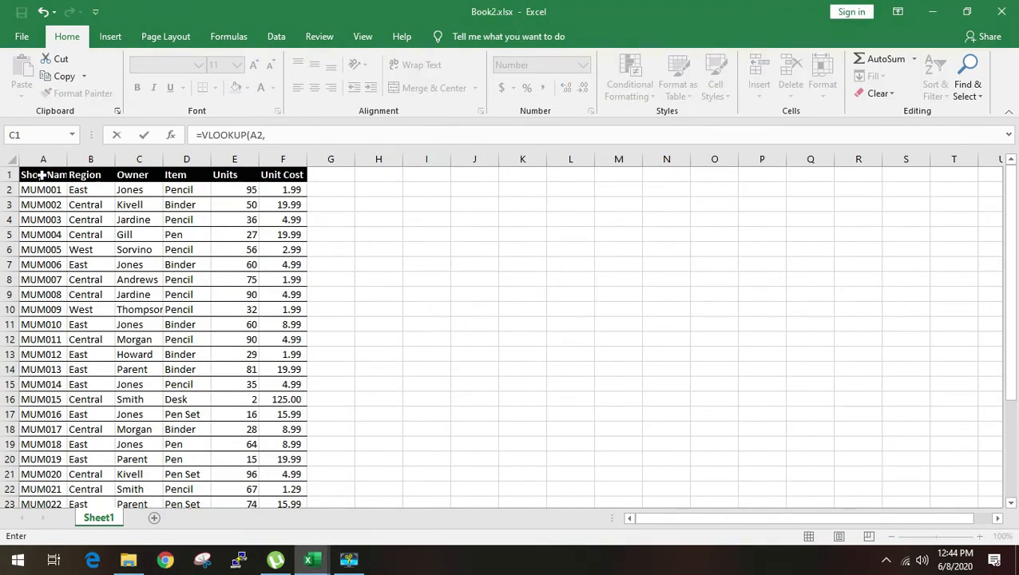
pyautogui.moveTo(42, 174); pyautogui.dragTo(293, 478)
pyautogui.scroll(4, 287, 472)
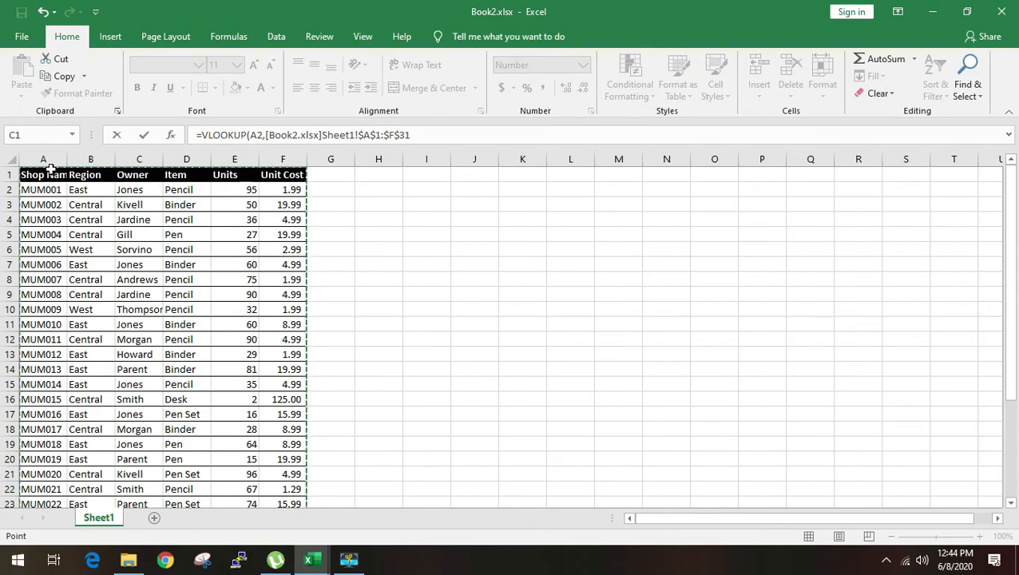
# Try the whole columns A:F of Book2.xlsx as the table array and reselect range A1:F31
pyautogui.moveTo(48, 159); pyautogui.dragTo(284, 160)
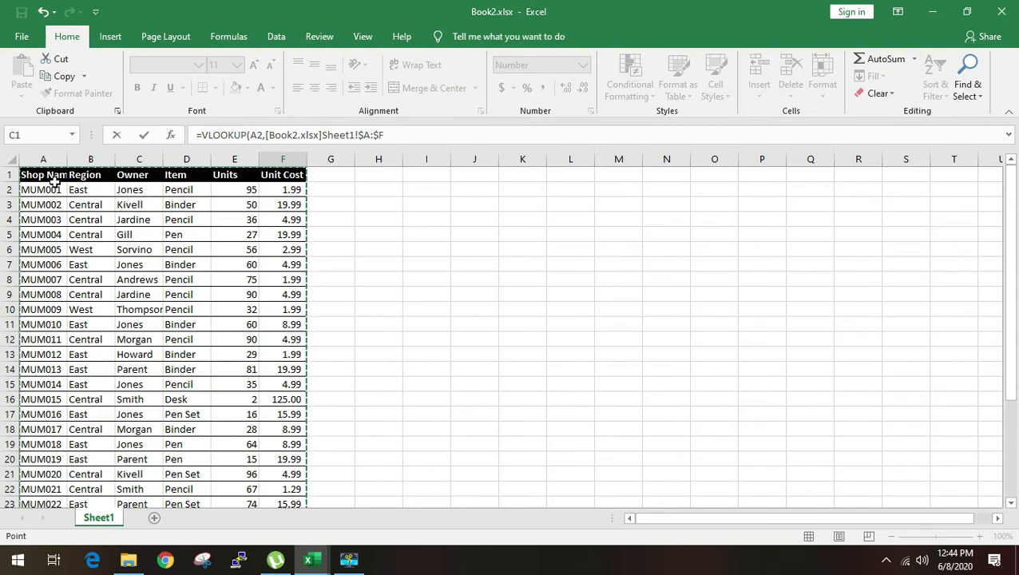
pyautogui.moveTo(32, 175); pyautogui.dragTo(293, 475)
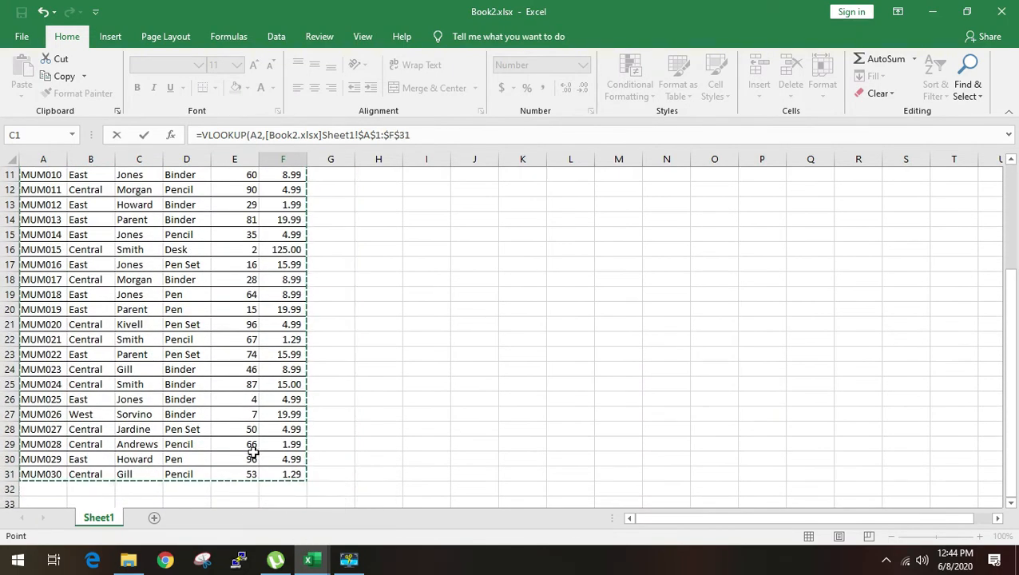
pyautogui.scroll(4, 250, 452)
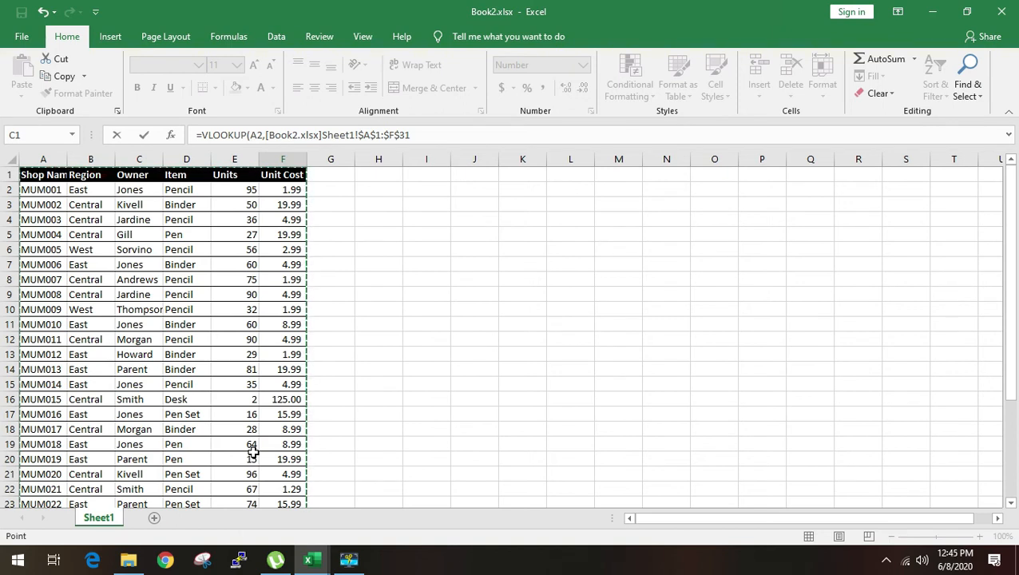
# Try range B1:F16 of Book2.xlsx as the table array and reselect range A1:F31 starting from the Shop Name column
pyautogui.moveTo(106, 174); pyautogui.dragTo(288, 399)
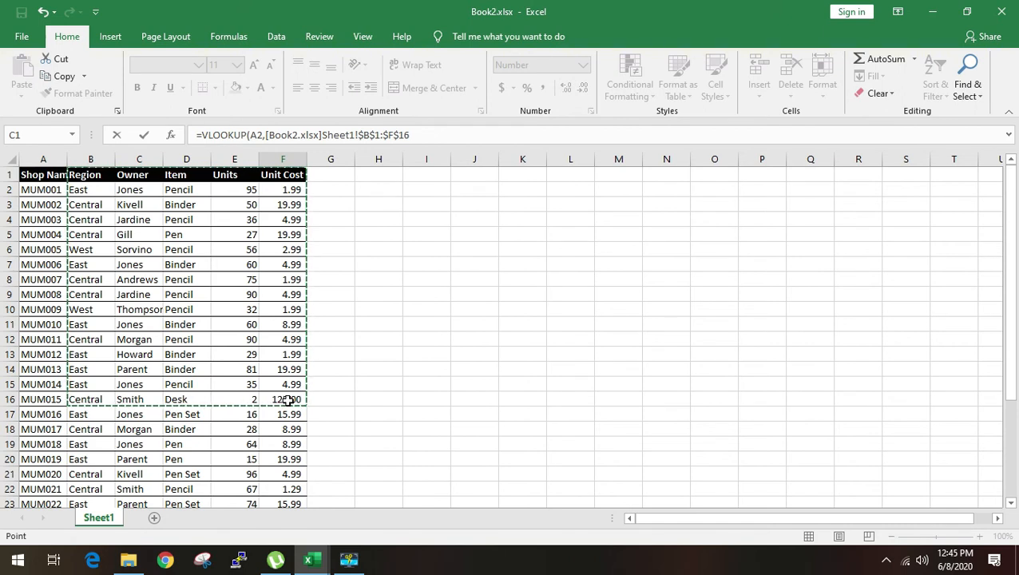
pyautogui.click(40, 171)
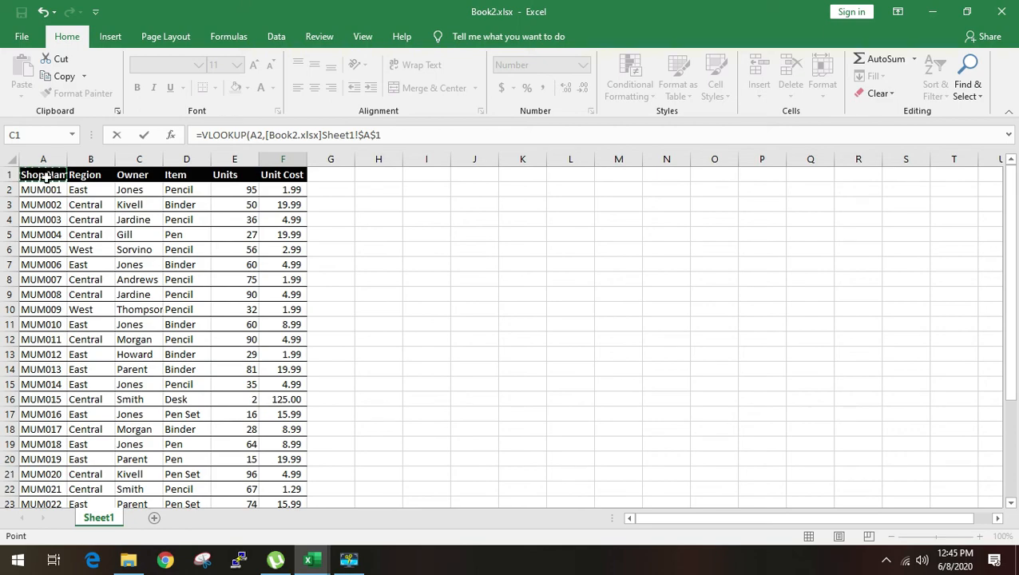
pyautogui.moveTo(45, 178); pyautogui.dragTo(298, 493)
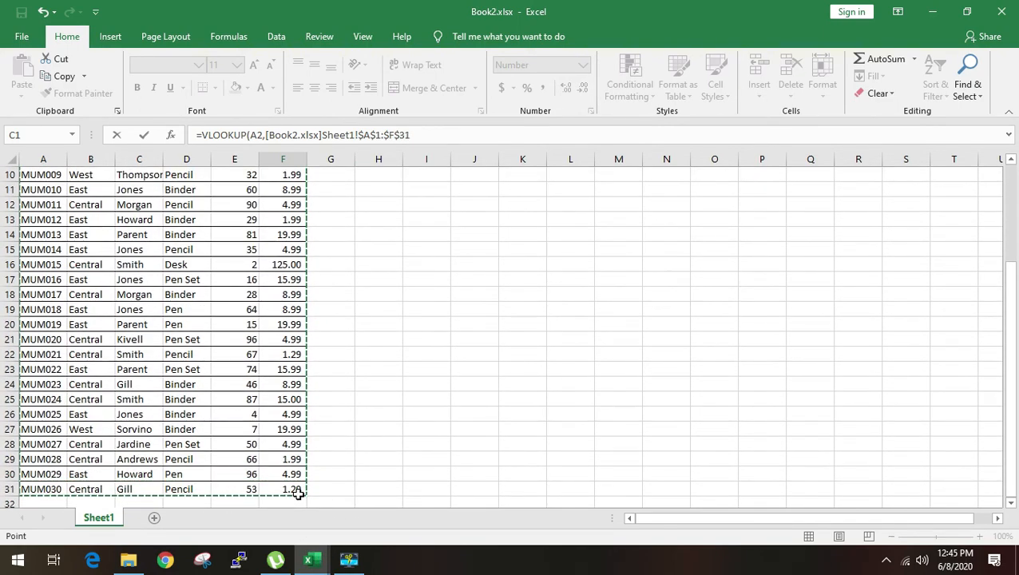
# Complete the VLOOKUP formula with column index 3 and FALSE for an exact match, and enter it in cell F2
pyautogui.write(',')
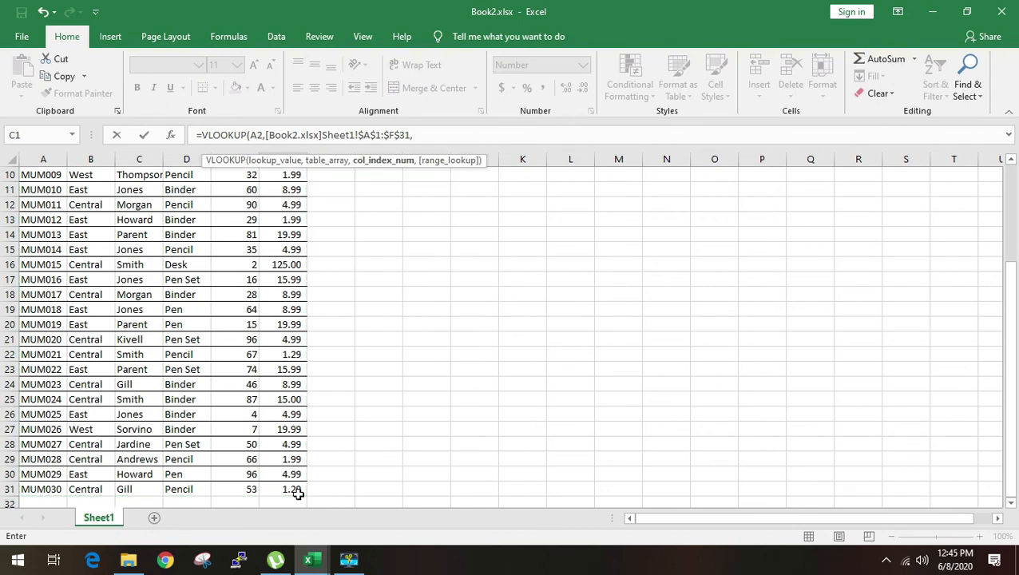
pyautogui.write('3,')
pyautogui.press('Down')
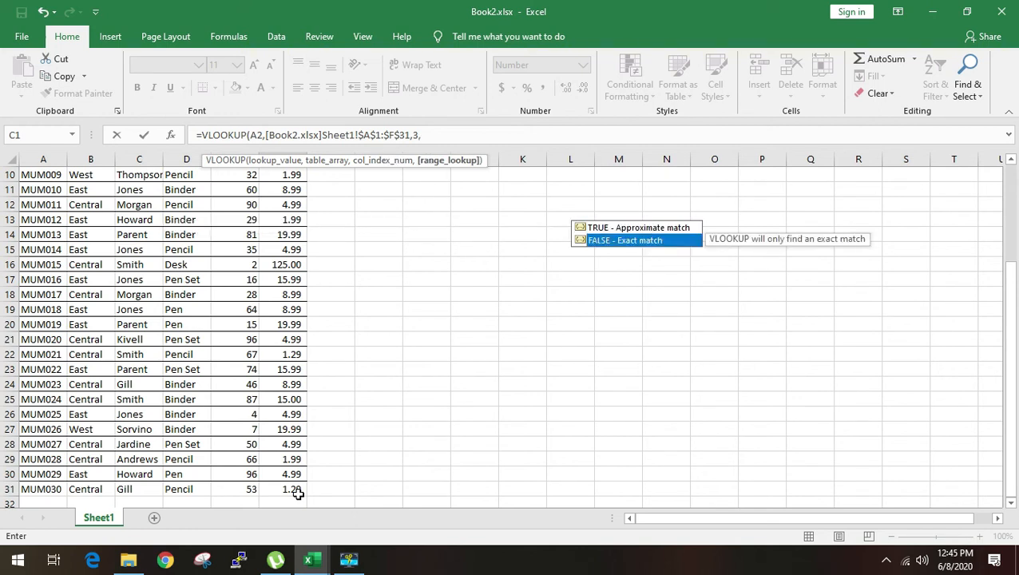
pyautogui.press('Tab')
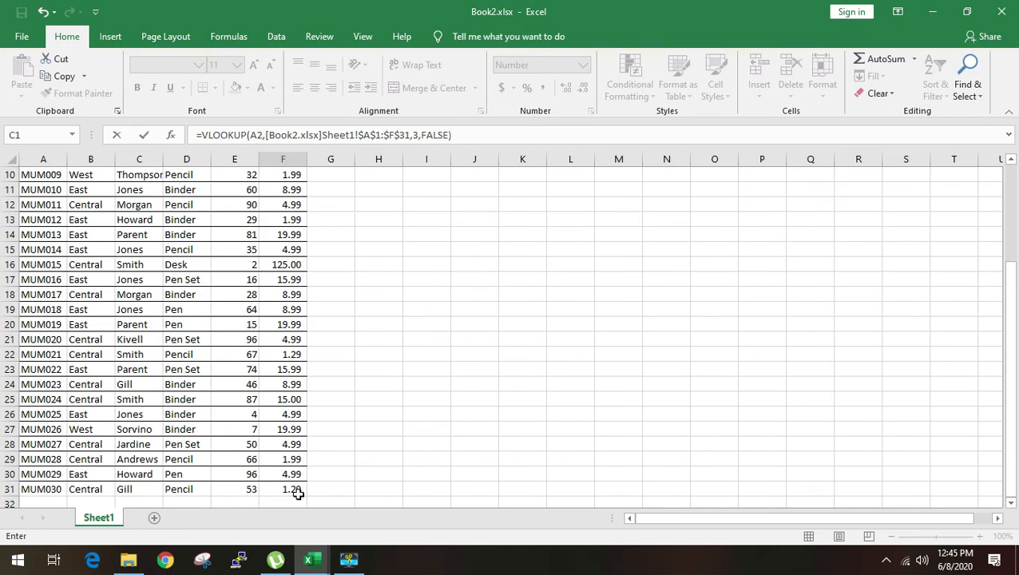
pyautogui.press('Return')
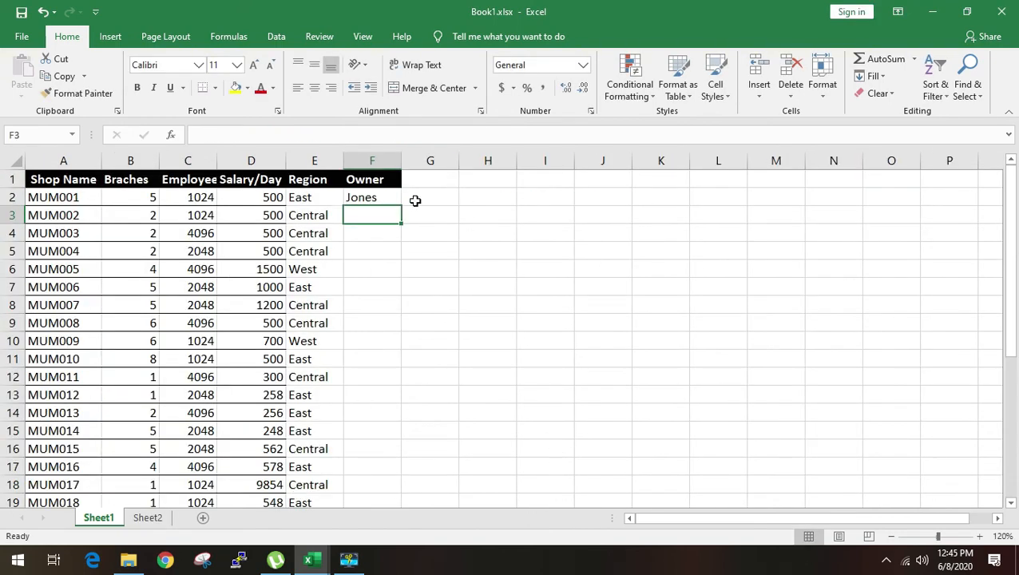
# Fill the Owner formula in cell F2 down to the last shop in row 31
pyautogui.click(387, 201)
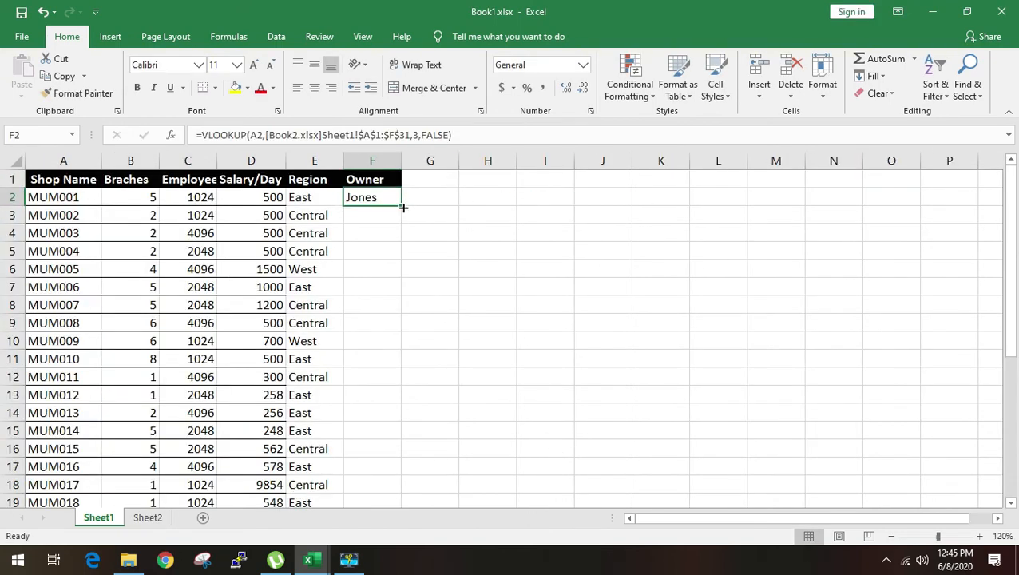
pyautogui.doubleClick(403, 209)
pyautogui.scroll(-1, 452, 389)
pyautogui.scroll(-5, 452, 389)
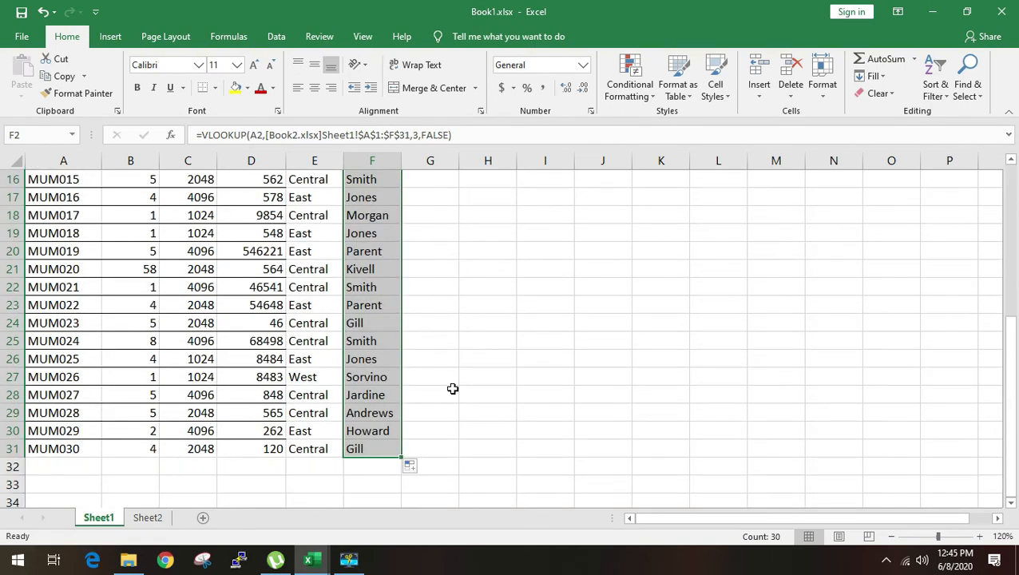
pyautogui.scroll(5, 452, 389)
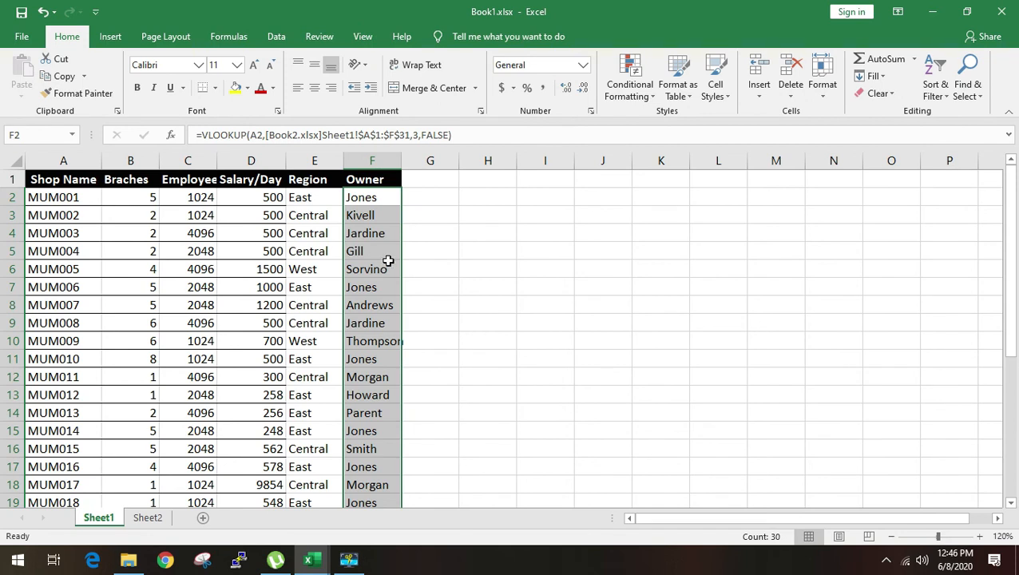
# Compare the table array references in the VLOOKUP formulas of cells E2 and F2, leaving both formulas as they are
pyautogui.click(326, 198)
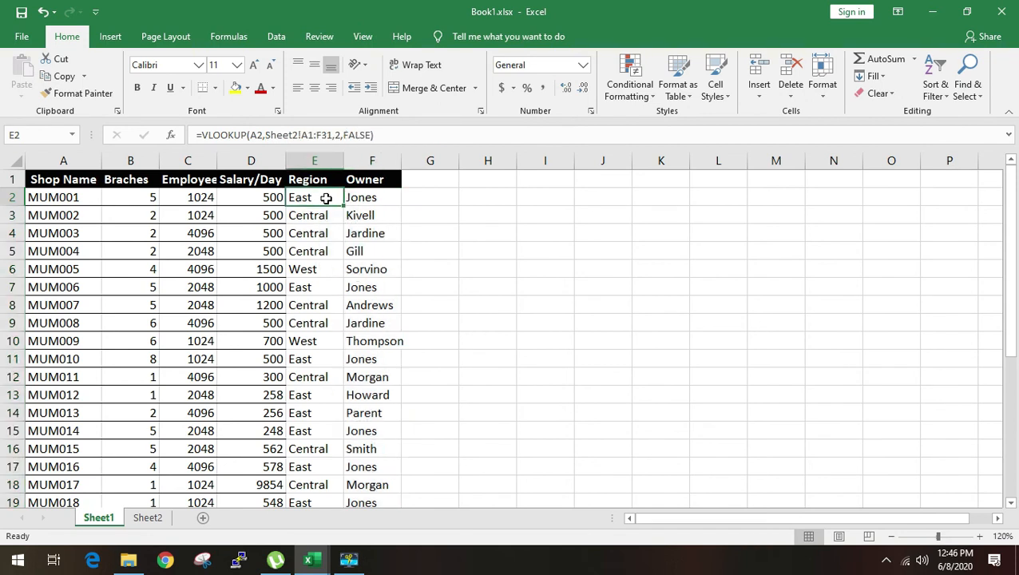
pyautogui.click(364, 199)
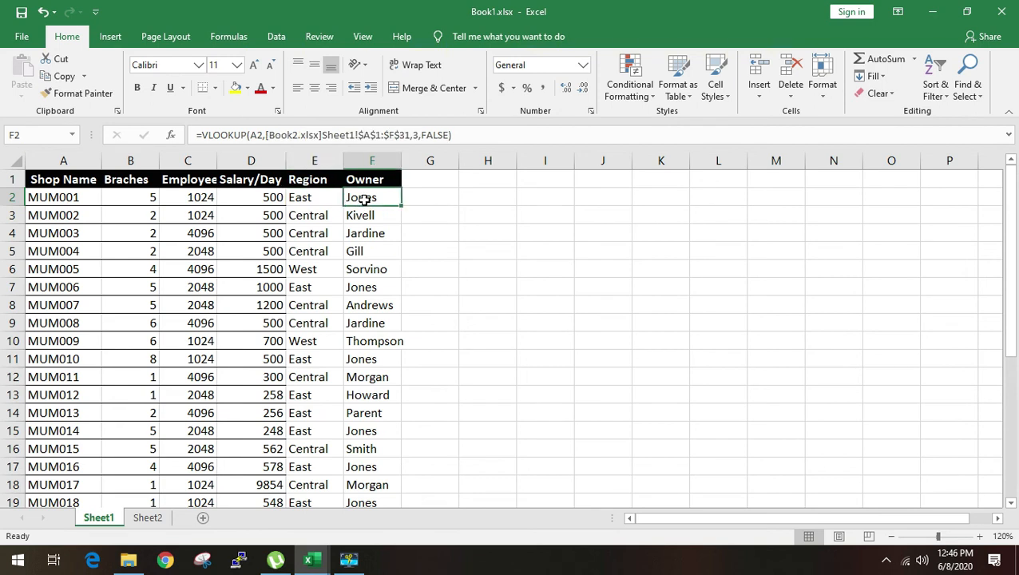
pyautogui.click(307, 199)
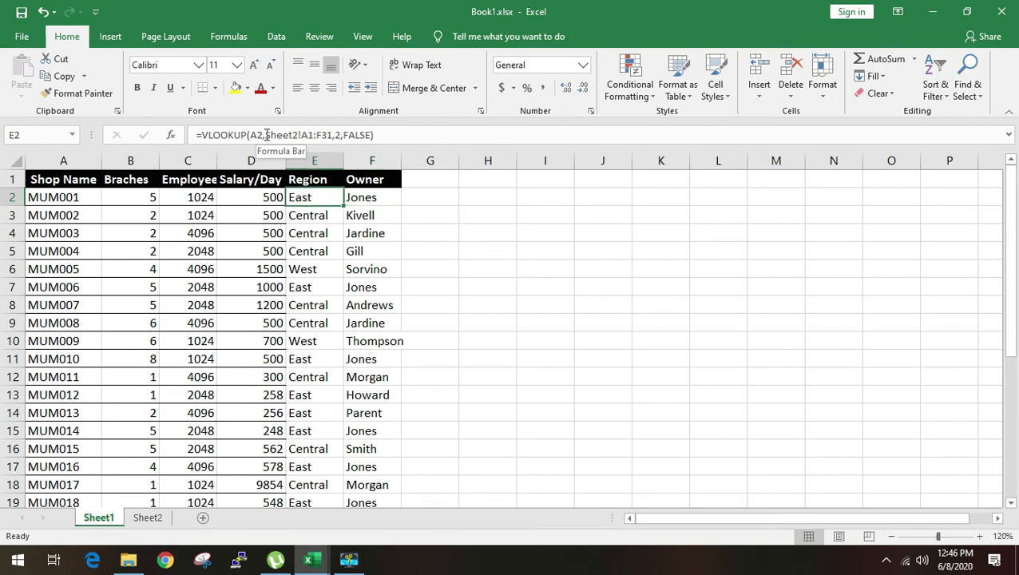
pyautogui.moveTo(265, 135); pyautogui.dragTo(333, 135)
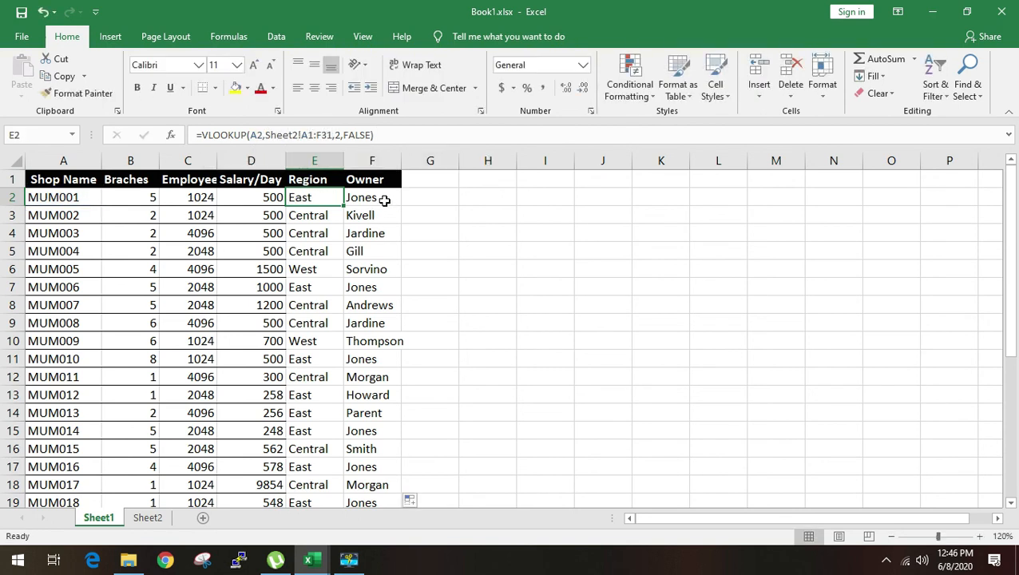
pyautogui.click(387, 198)
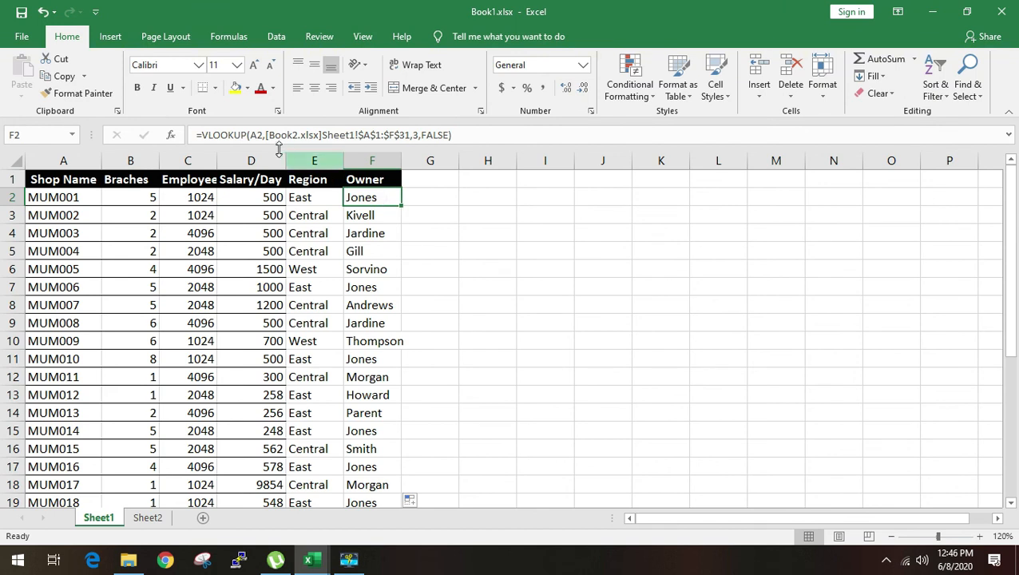
pyautogui.moveTo(269, 139); pyautogui.dragTo(321, 140)
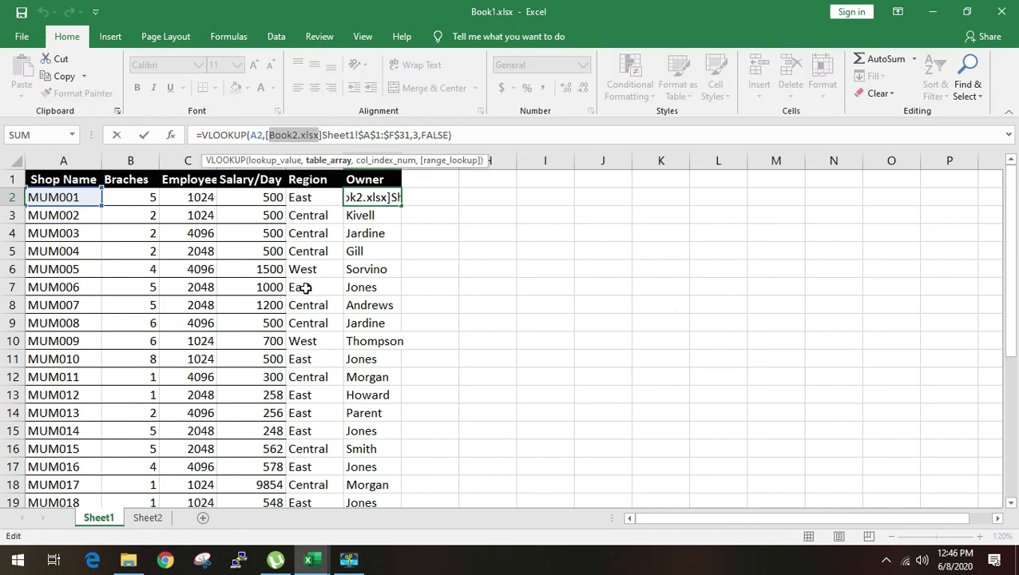
pyautogui.press('Escape')
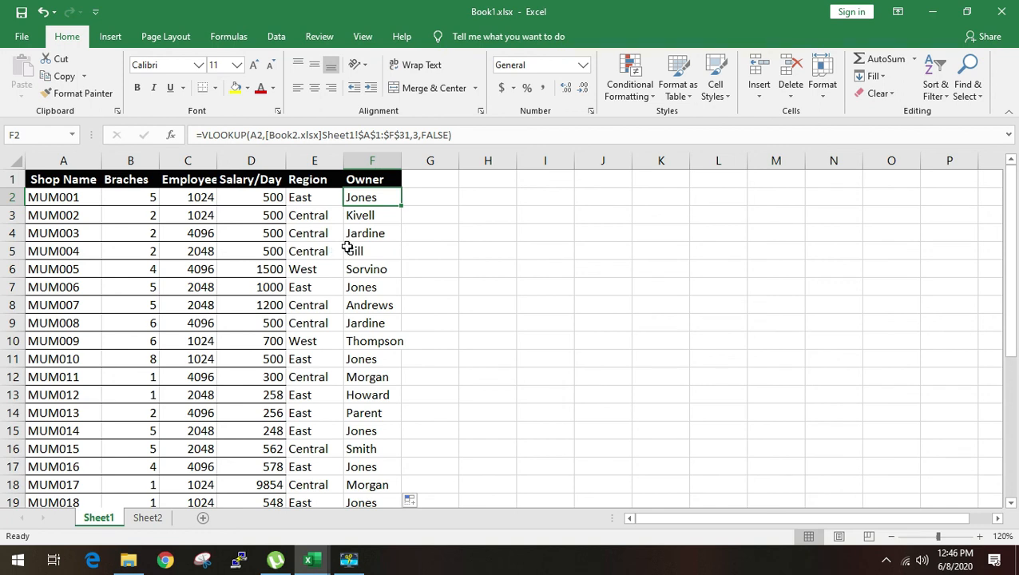
pyautogui.click(437, 180)
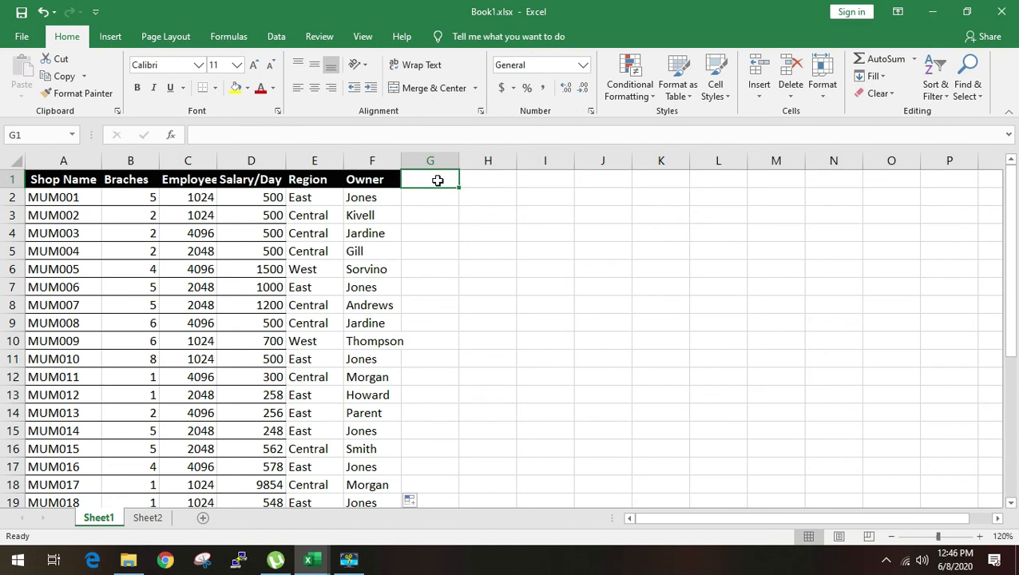